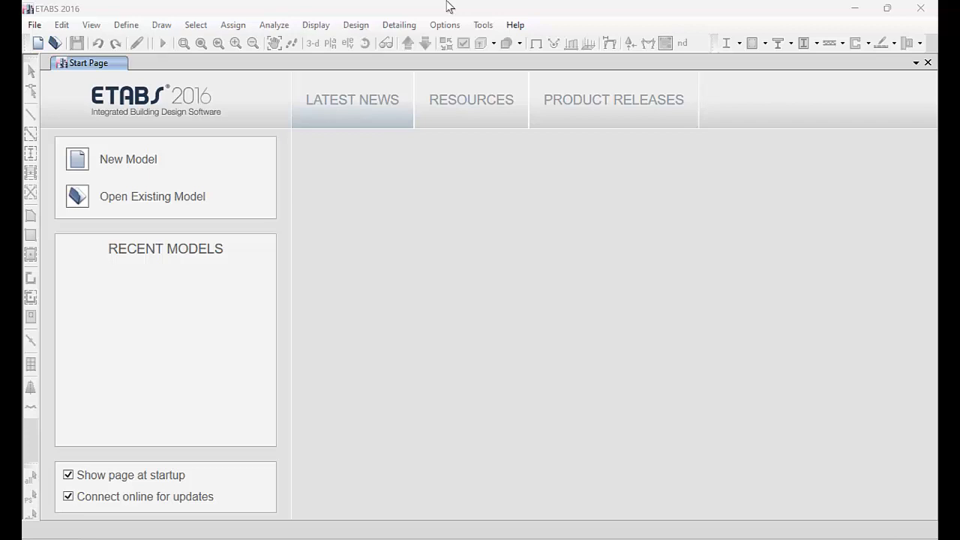
- Switch to AutoCAD, examine the floor plan in DXF.dxf and its layer list, and return to ETABS
mouse_move(604, 537)
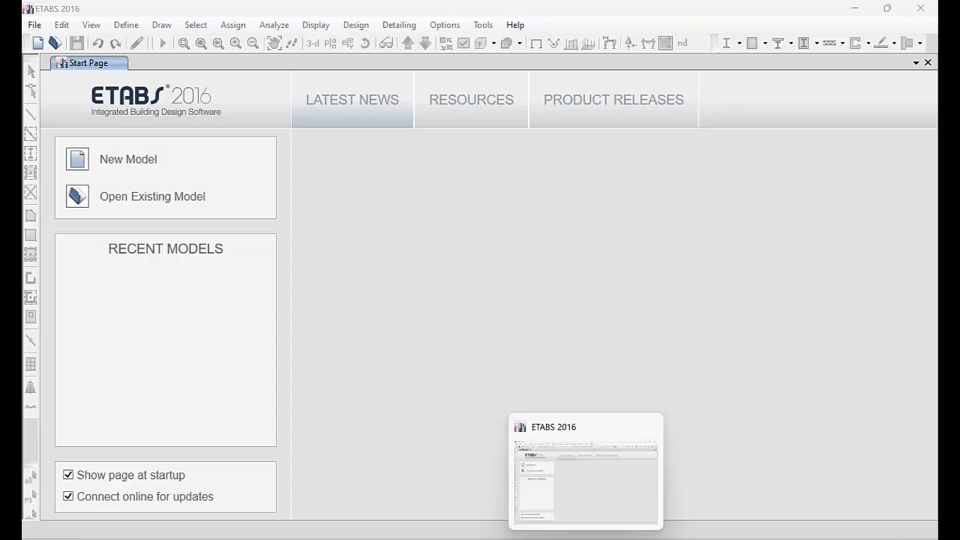
left_click(560, 479)
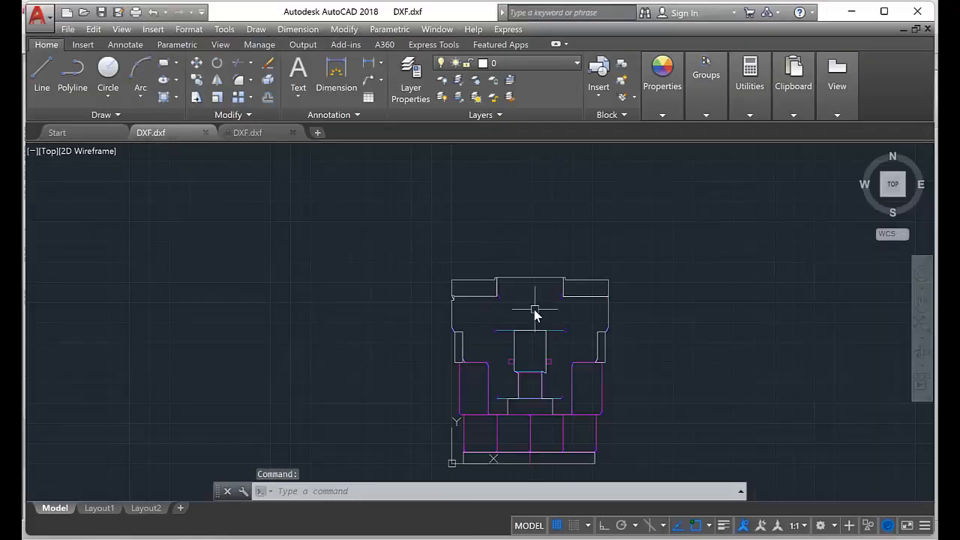
middle_click_drag(503, 315, 472, 256)
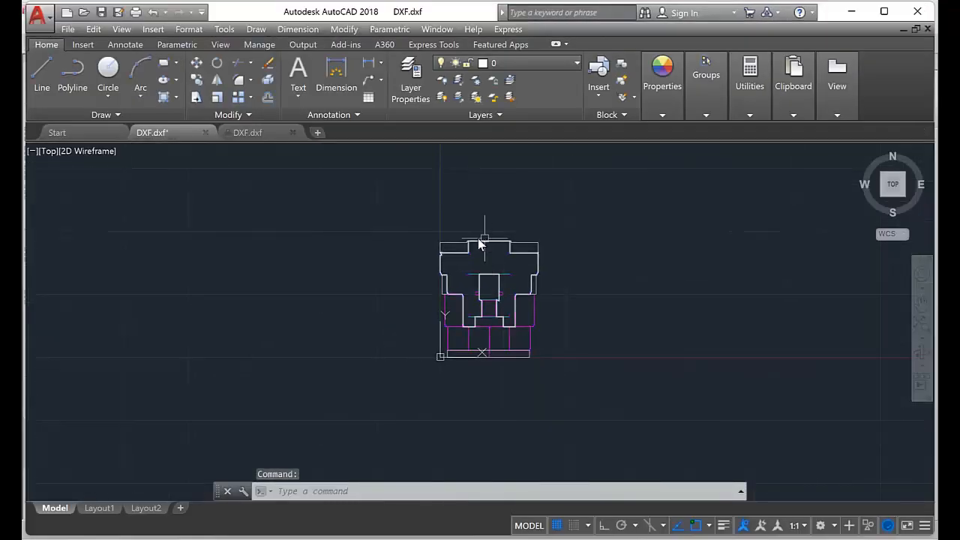
left_click(506, 63)
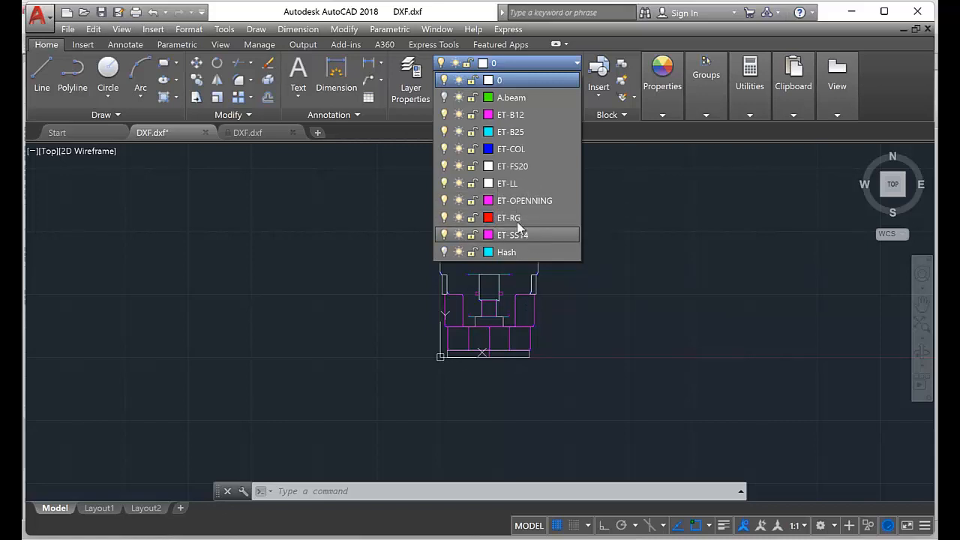
left_click(662, 347)
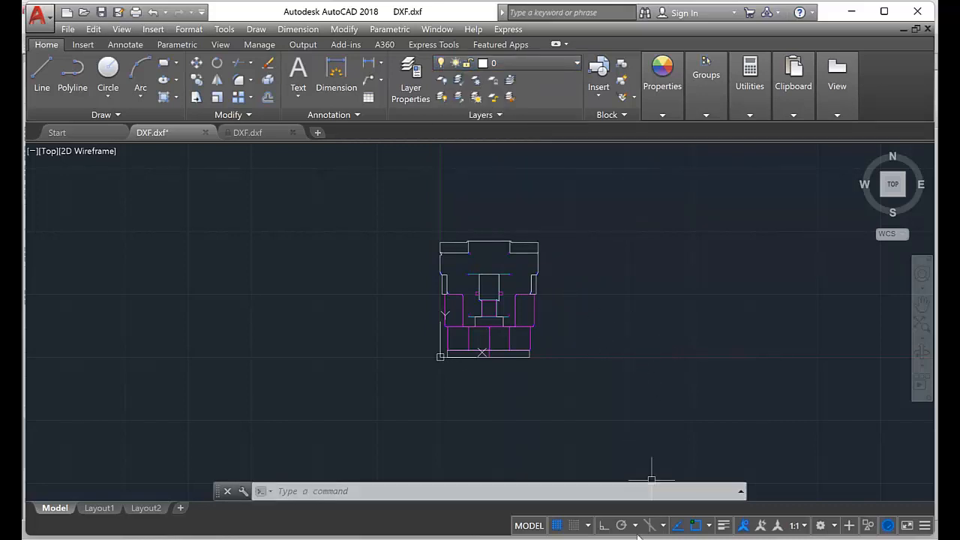
left_click(589, 535)
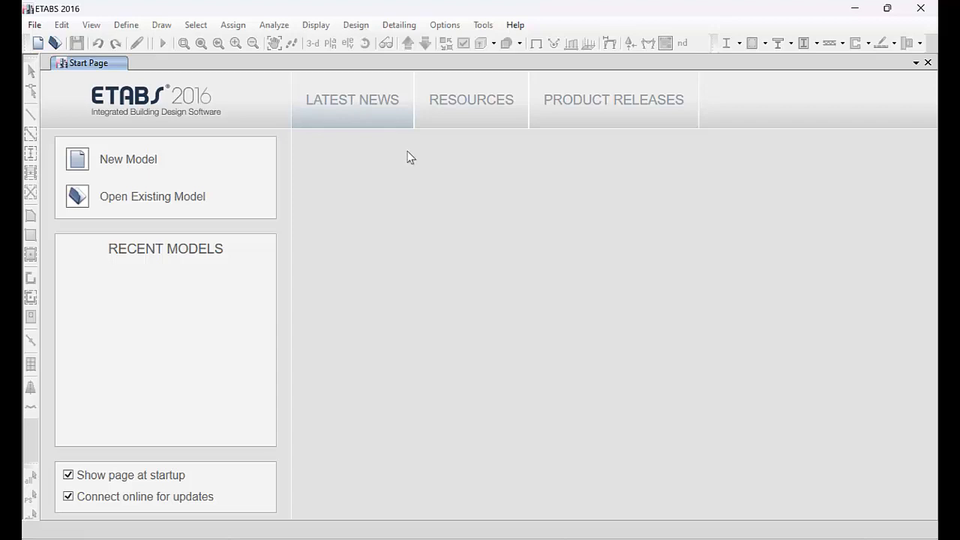
- Start a new model with built-in settings, using Metric MKS display units and the BS 8110-97 concrete design code
left_click(35, 25)
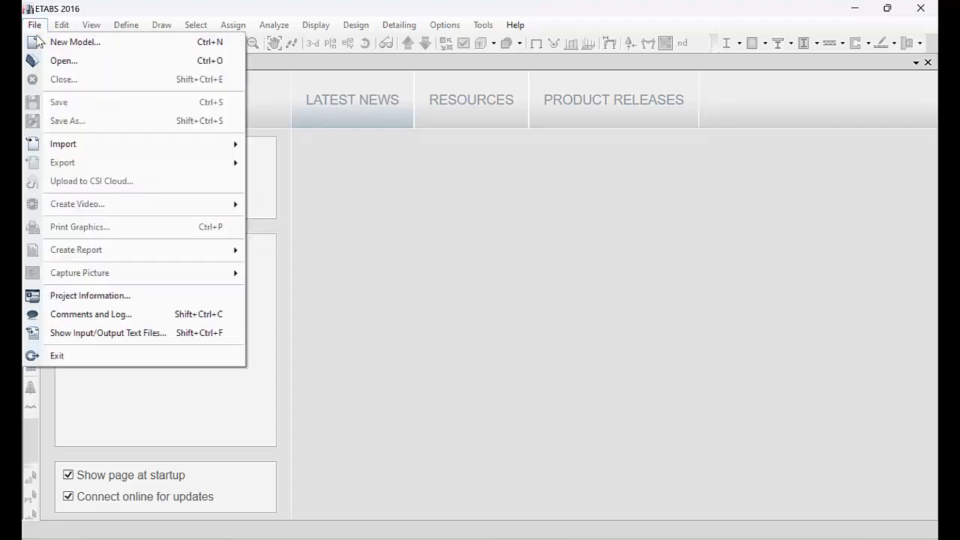
left_click(54, 41)
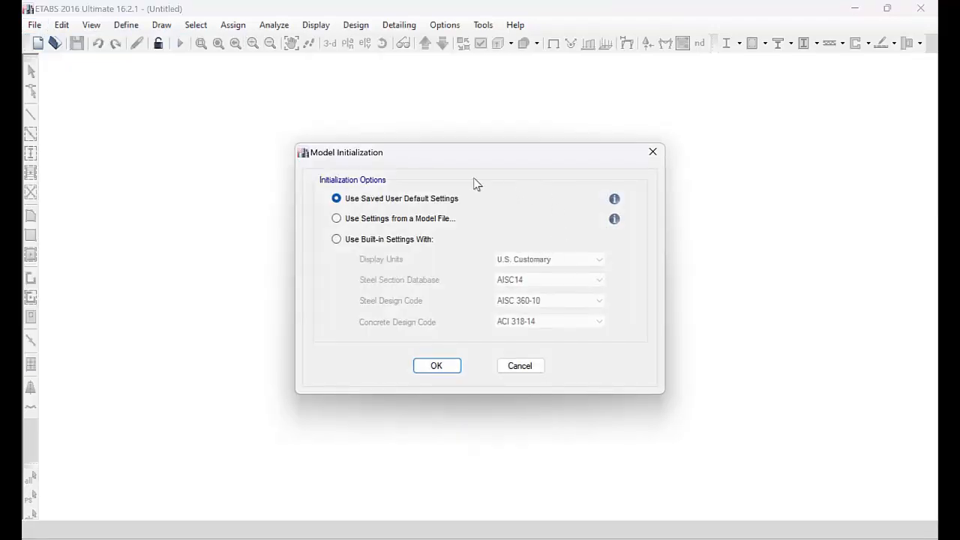
left_click(373, 238)
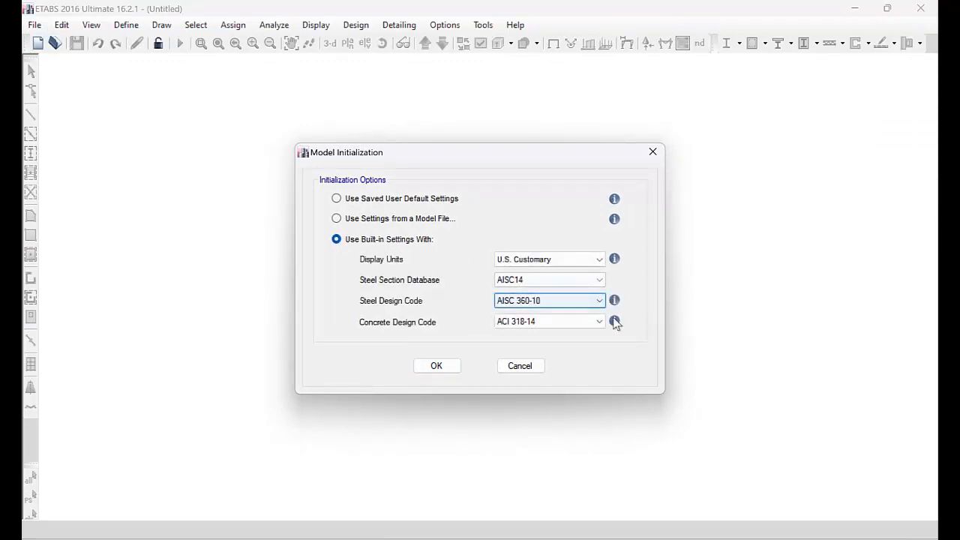
left_click(555, 260)
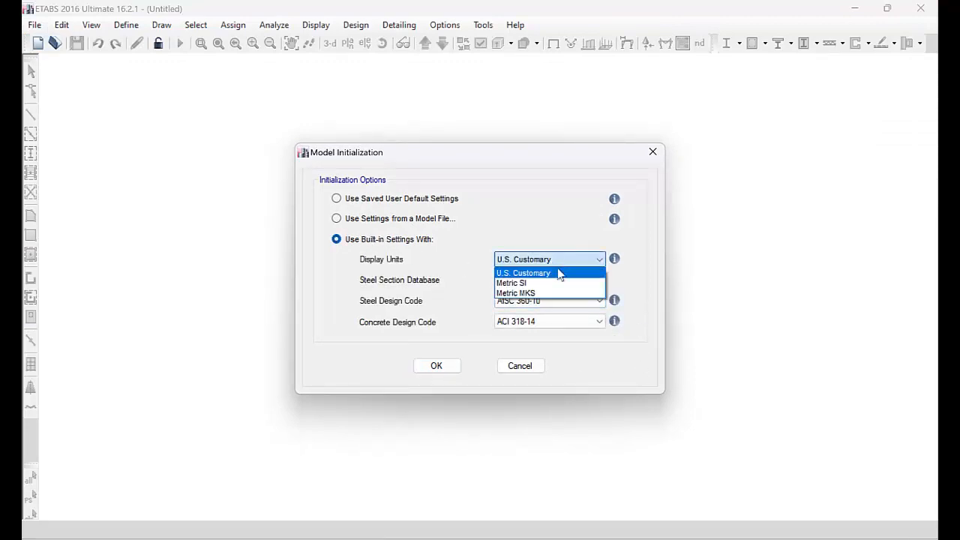
left_click(530, 295)
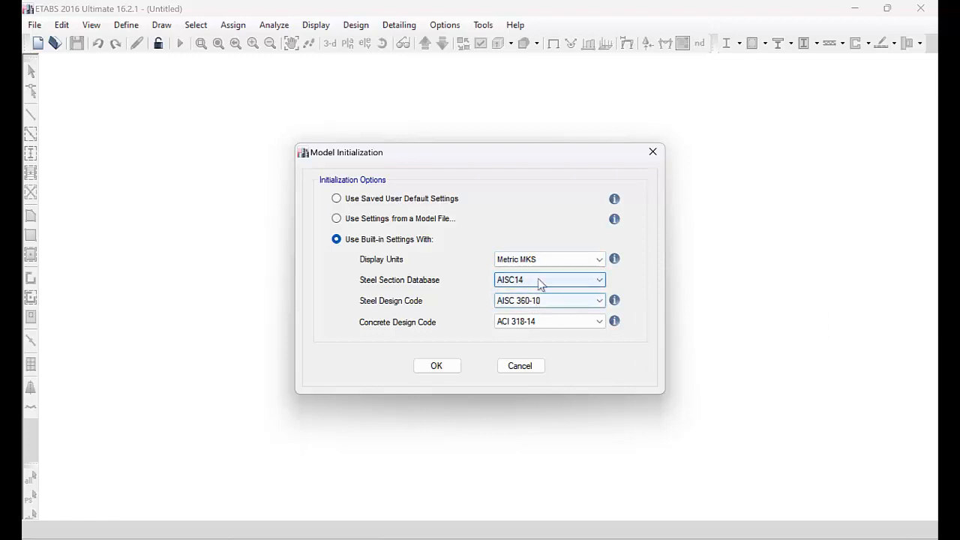
left_click(555, 323)
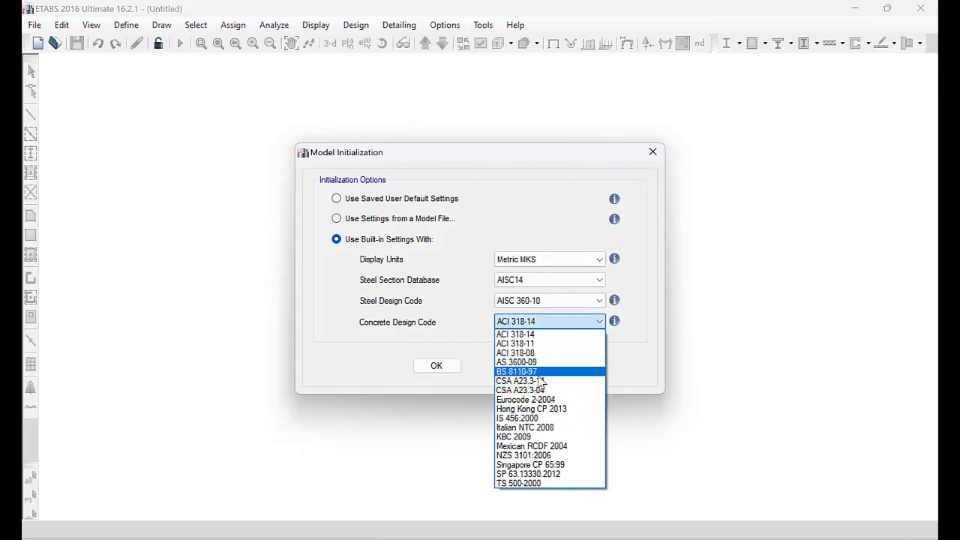
left_click(525, 371)
left_click(452, 369)
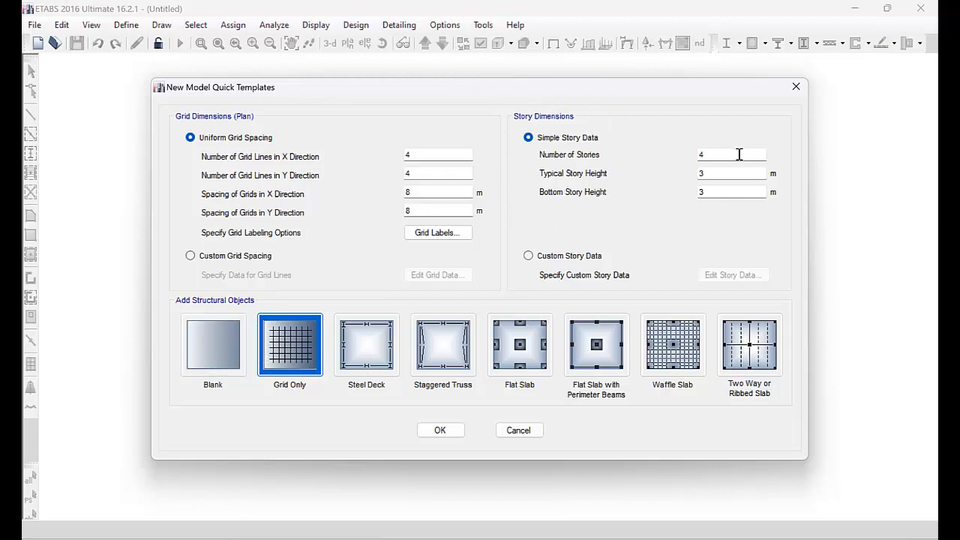
- Choose custom story data for the new model and rename Story1 as Ground Floor
left_click(567, 259)
left_click(735, 276)
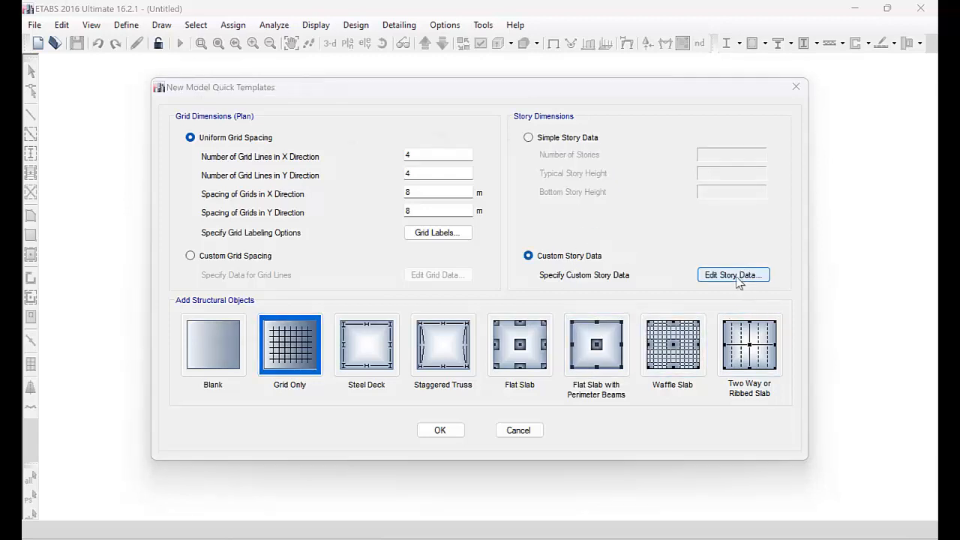
left_click(290, 216)
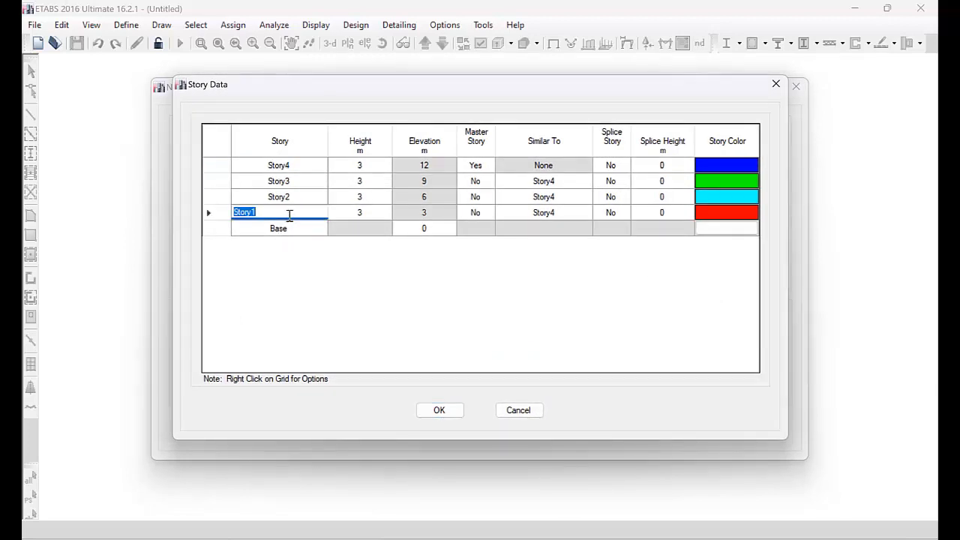
type("Basae")
key("BackSpace")
key("BackSpace")
key("BackSpace")
key("BackSpace")
key("BackSpace")
type("Ground Floor")
- Rename Story2 as First Floor and Story3 as Second Floor
left_click(301, 199)
type("First ")
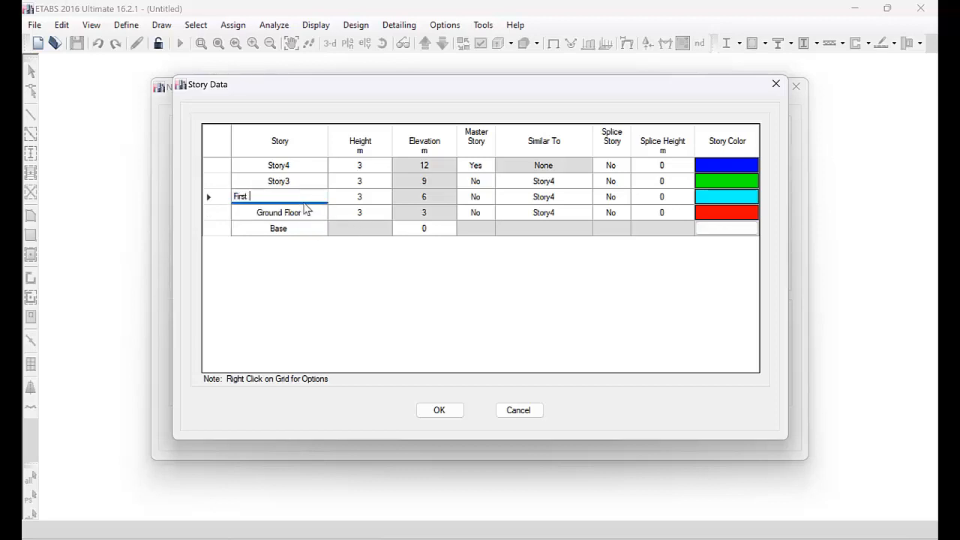
type("Floor")
left_click(310, 188)
type("Seco")
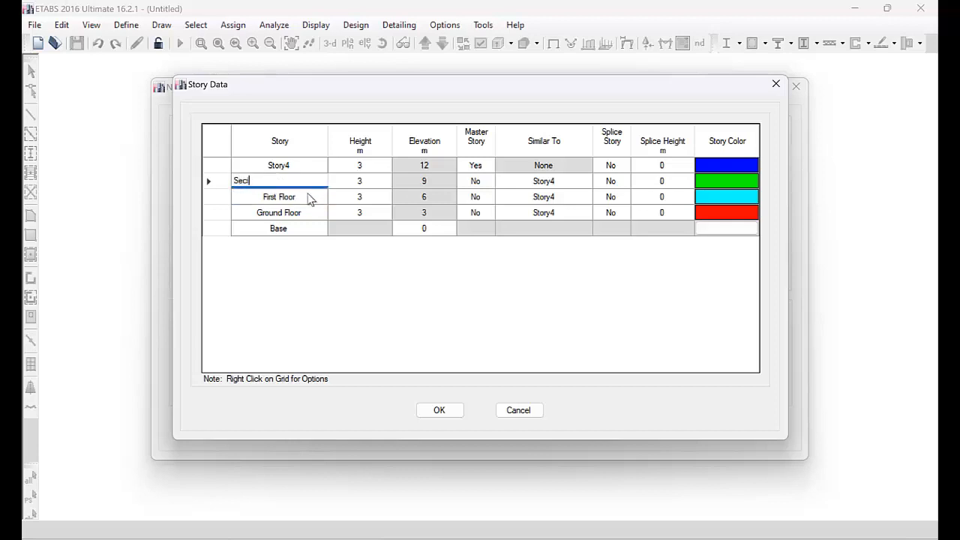
type("nd Floor")
- Rename the uppermost story, Story4, as Roof
left_click(300, 165)
right_click(302, 171)
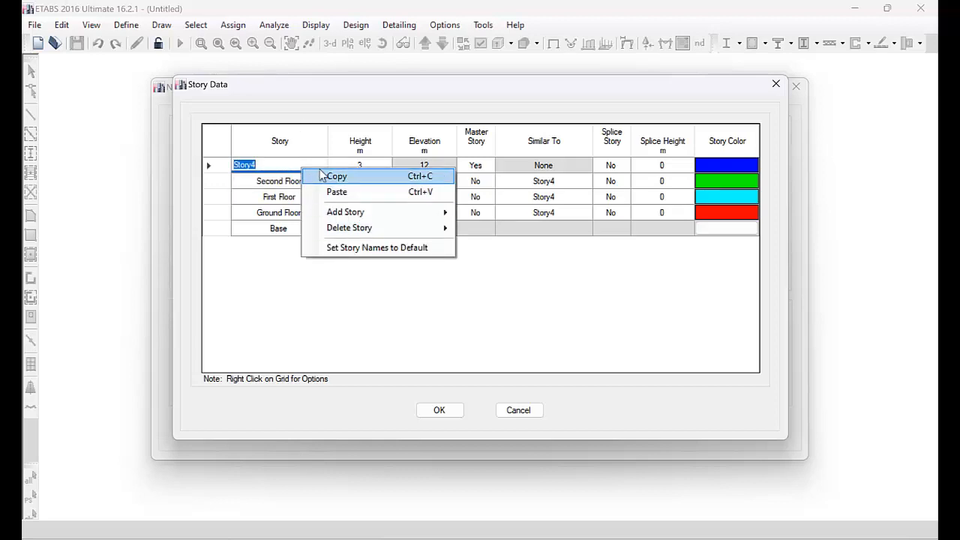
left_click(277, 165)
key("BackSpace")
key("BackSpace")
key("BackSpace")
key("BackSpace")
key("BackSpace")
key("BackSpace")
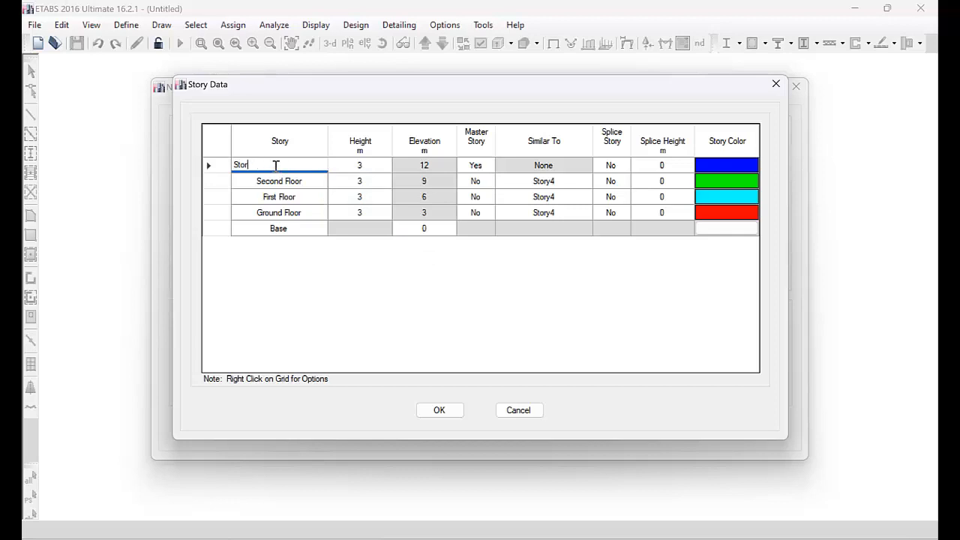
type("Floor")
key("BackSpace")
key("BackSpace")
key("BackSpace")
key("BackSpace")
type("Eo")
key("BackSpace")
key("BackSpace")
type("Roof")
key("Return")
- Set the story heights to 4 m for Ground Floor and 3.2 m for First Floor and Second Floor
left_click(367, 216)
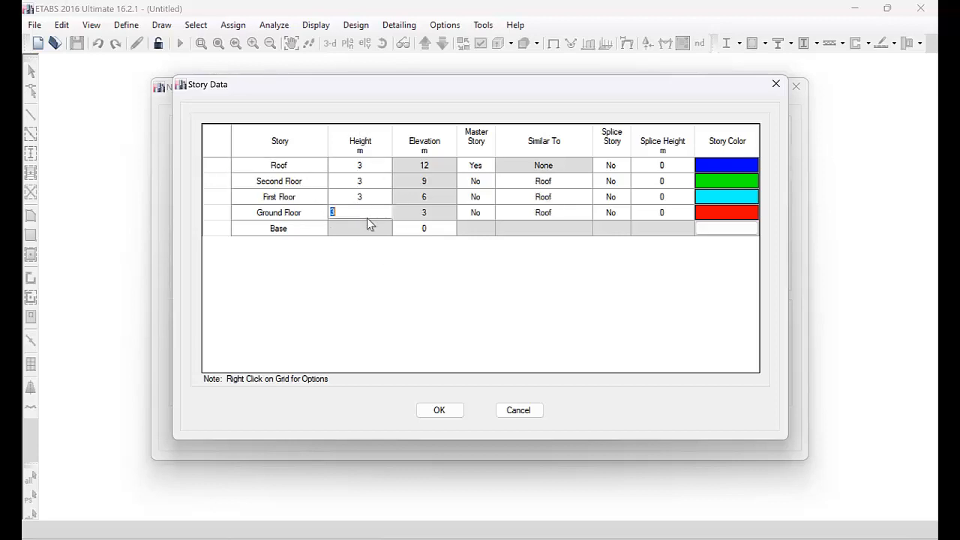
type("4")
key("Return")
left_click(372, 200)
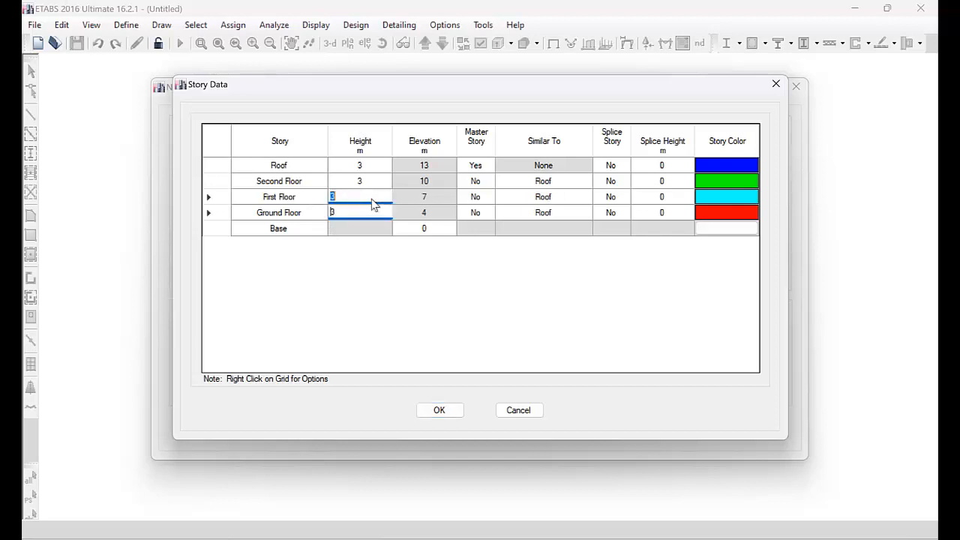
type("3.2")
key("Return")
left_click(389, 181)
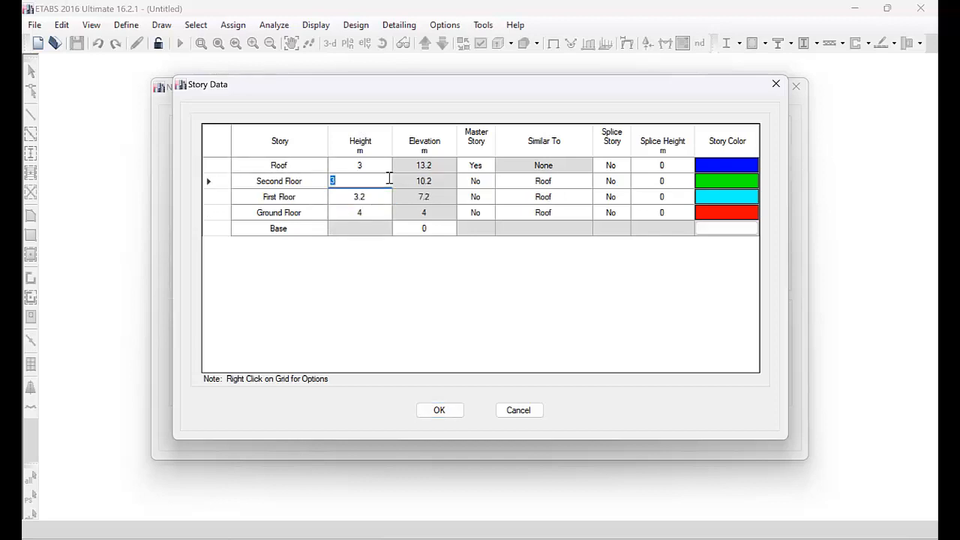
type("3.2")
left_click(373, 166)
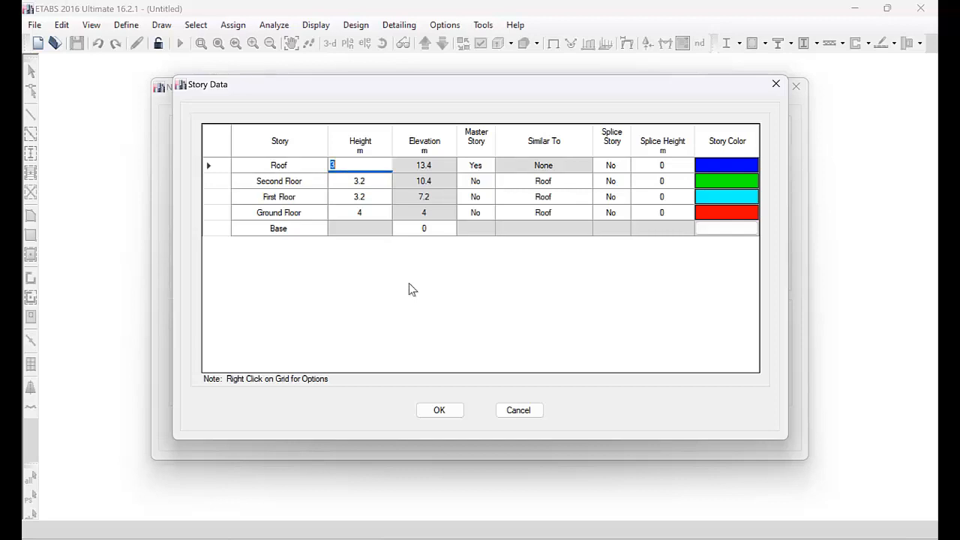
left_click(432, 170)
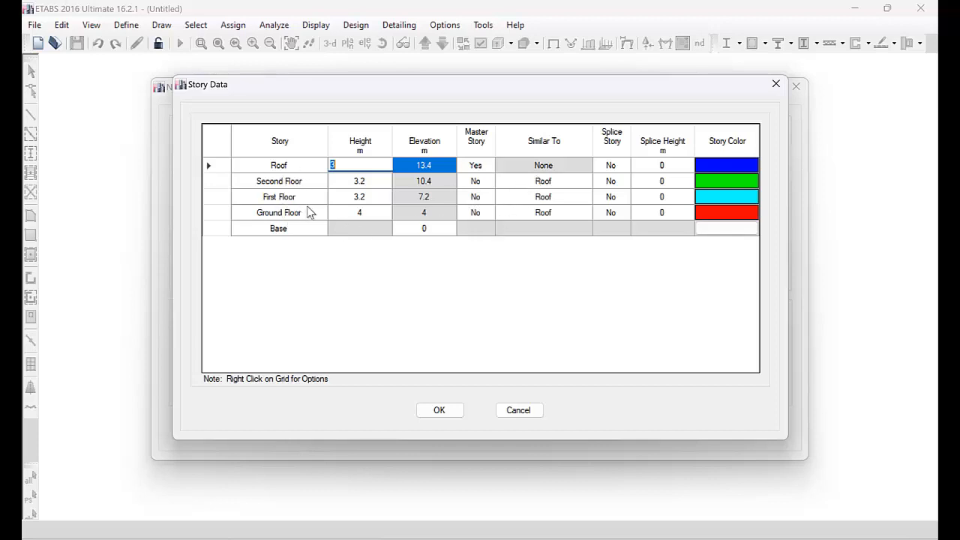
- Make Ground Floor a master story and set First Floor and Second Floor similar to Ground Floor
left_click(475, 213)
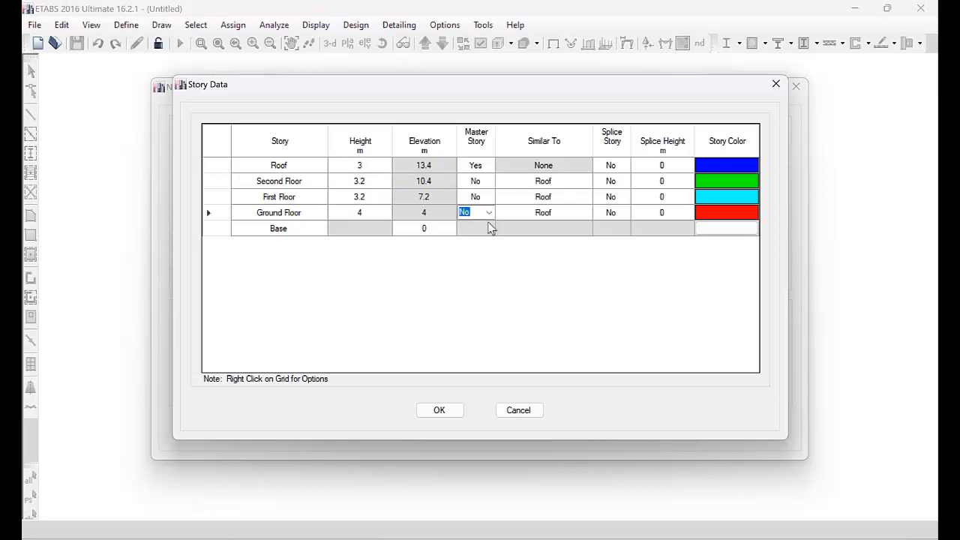
left_click(476, 225)
left_click(543, 197)
left_click(586, 197)
left_click(542, 227)
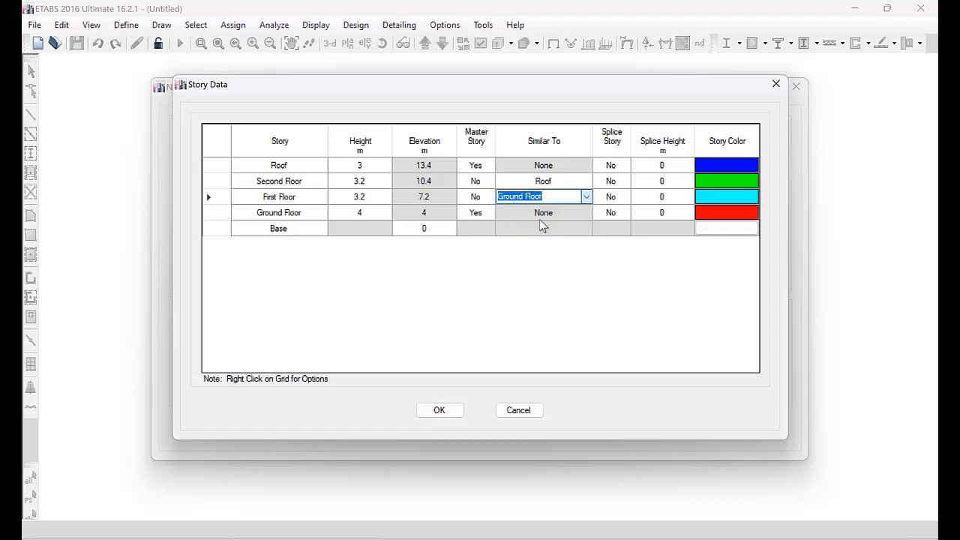
left_click(570, 181)
left_click(586, 180)
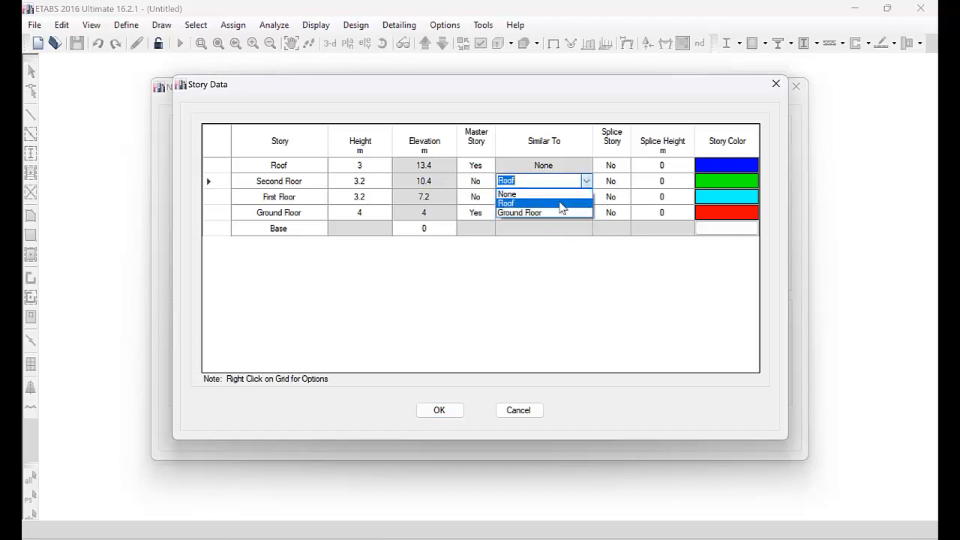
left_click(538, 213)
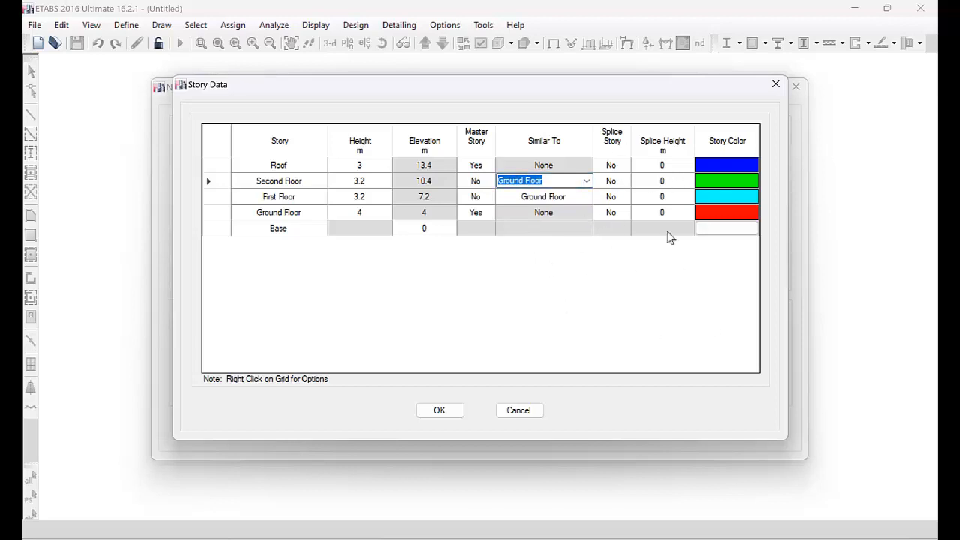
- Accept the story data and create the model from the Blank template
left_click(443, 411)
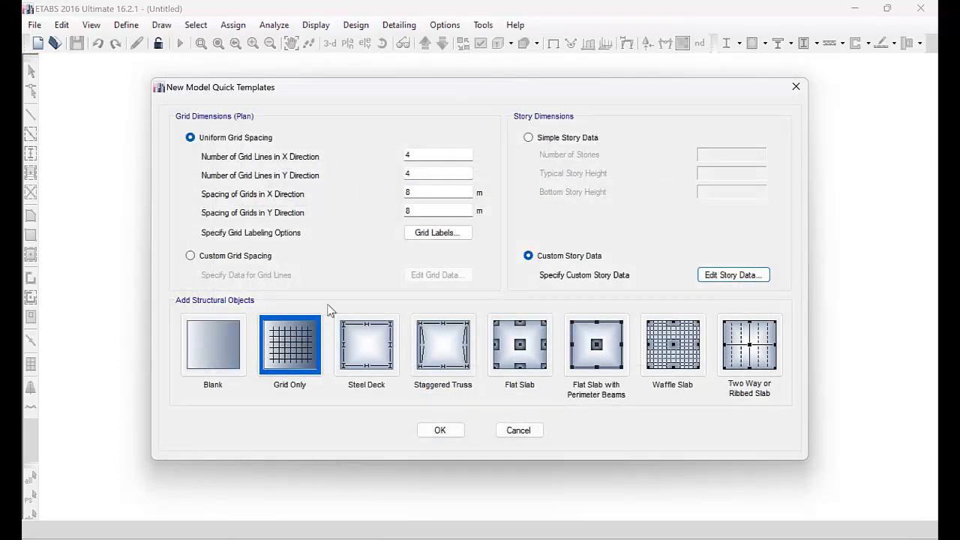
left_click(213, 345)
left_click(440, 429)
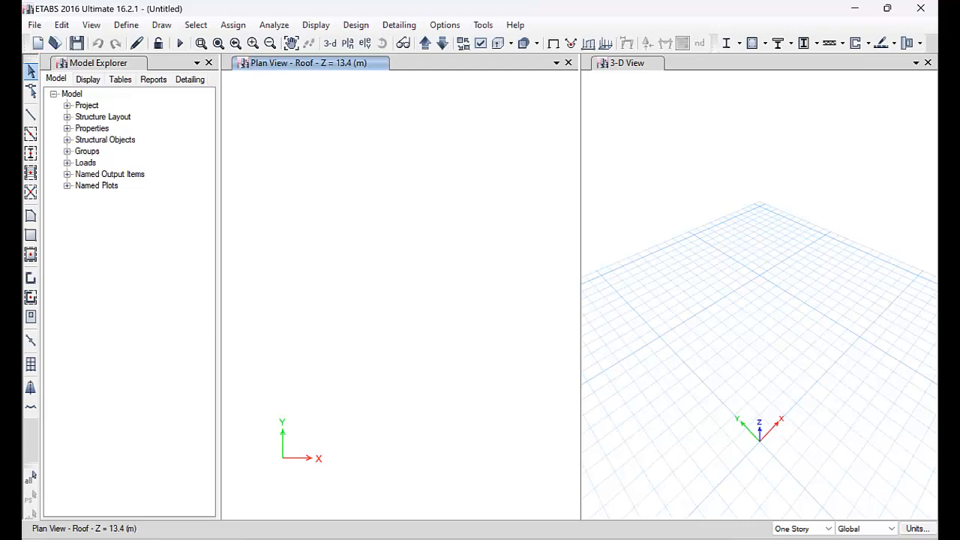
- Switch to AutoCAD to view the DXF floor plan again, and return to ETABS
mouse_move(586, 538)
mouse_move(632, 537)
left_click(567, 487)
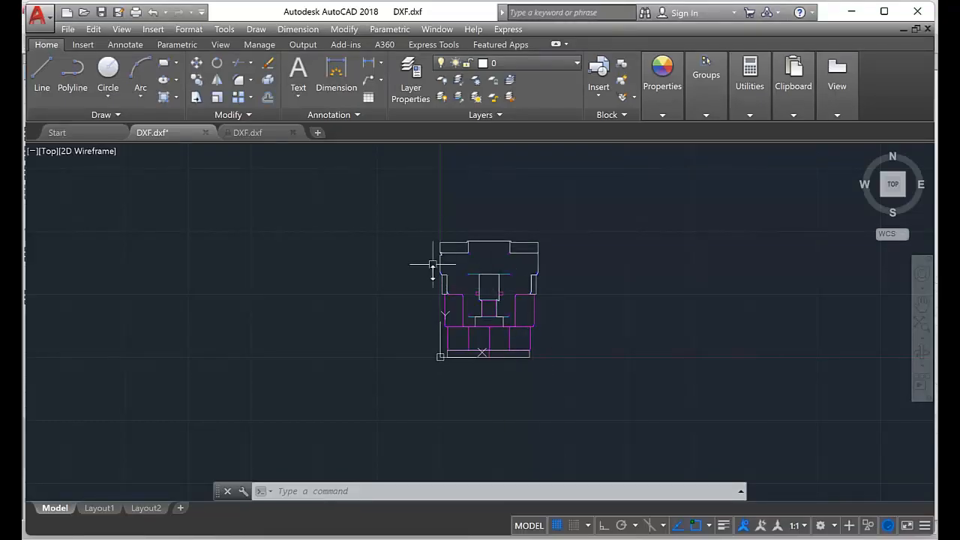
left_click(851, 11)
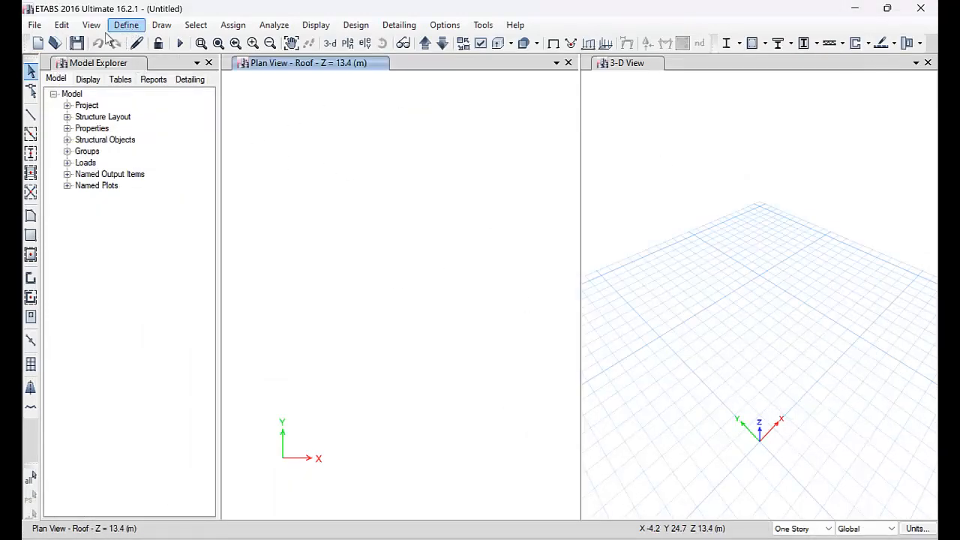
left_click(126, 24)
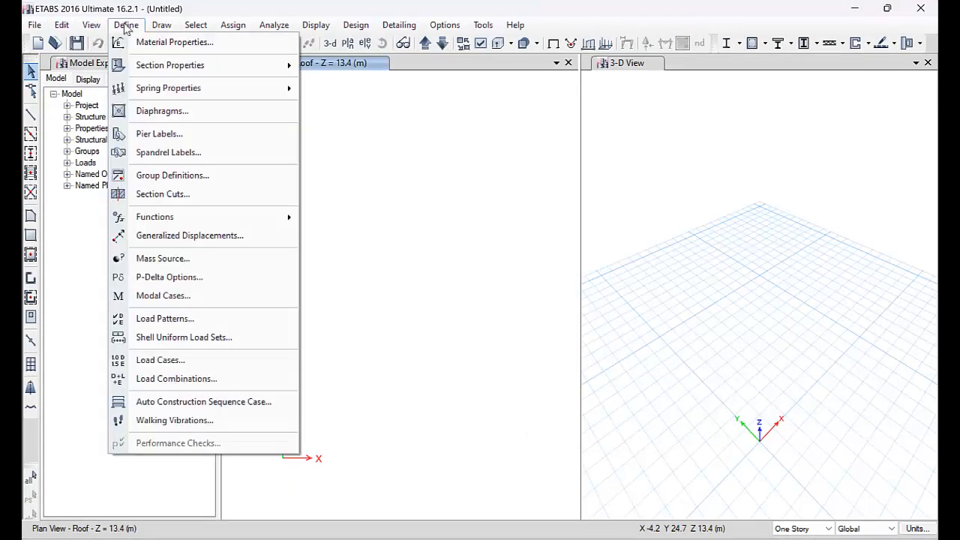
left_click(129, 43)
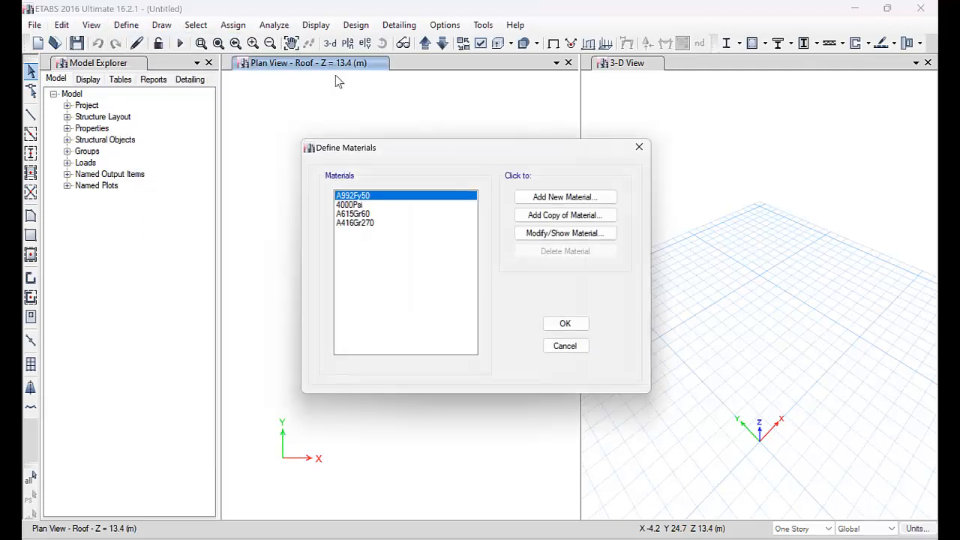
left_click(352, 206)
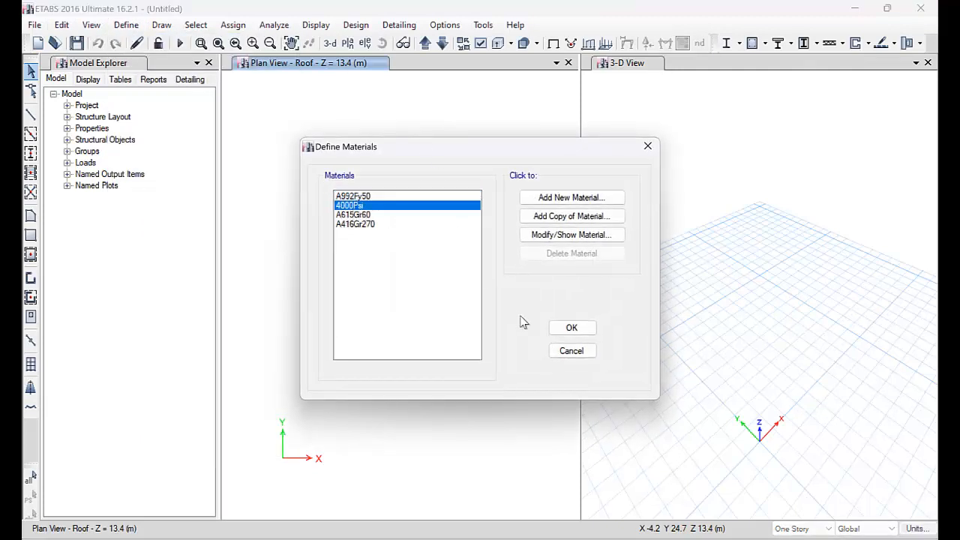
left_click(582, 240)
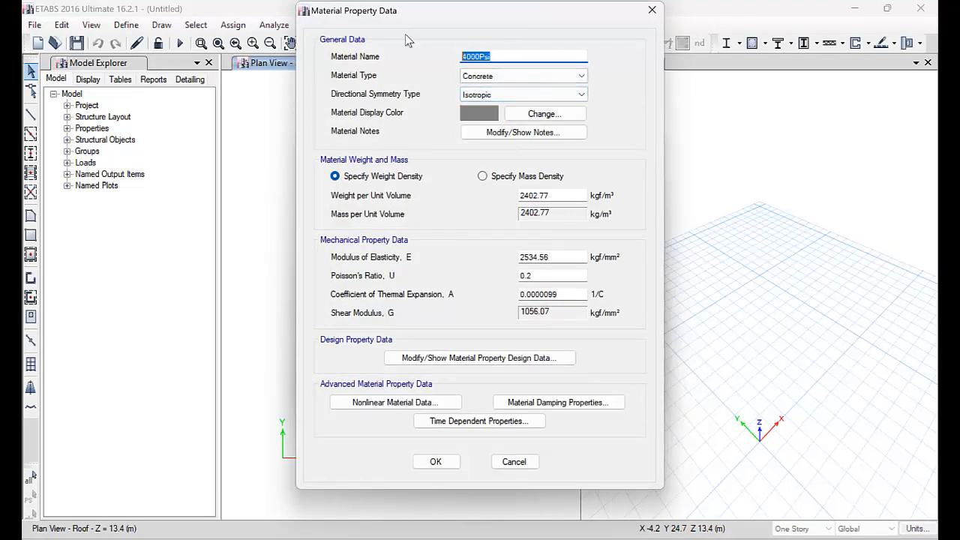
type("C25")
left_click(523, 79)
left_click(507, 98)
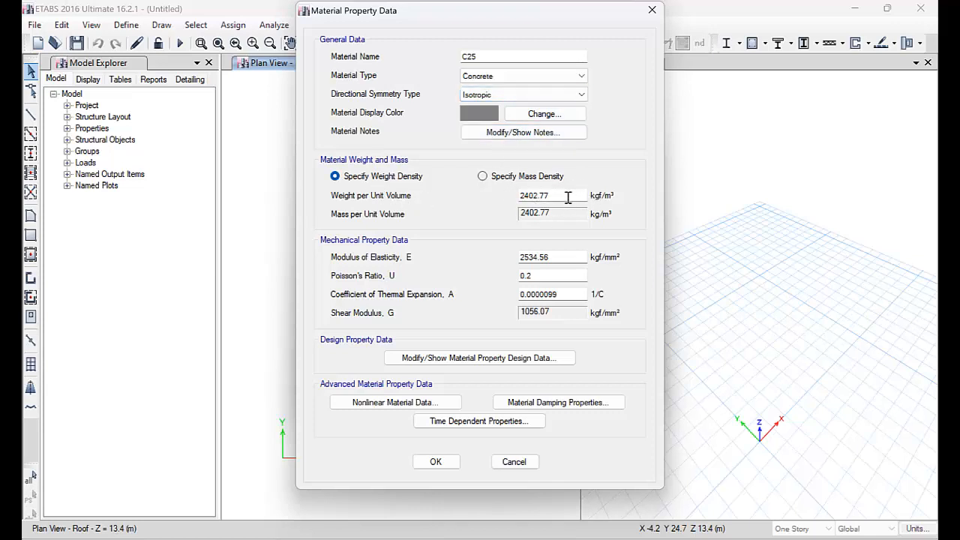
left_click_drag(546, 197, 485, 211)
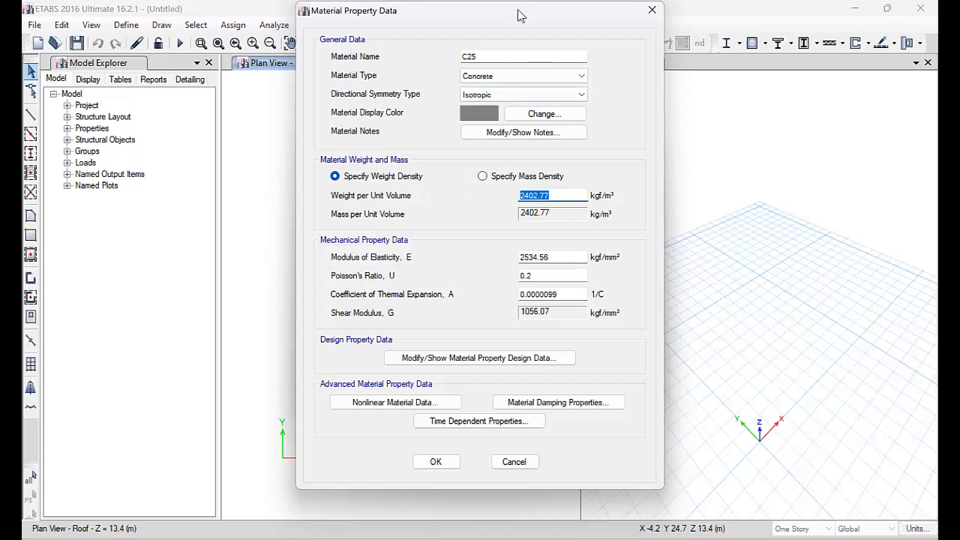
left_click(649, 9)
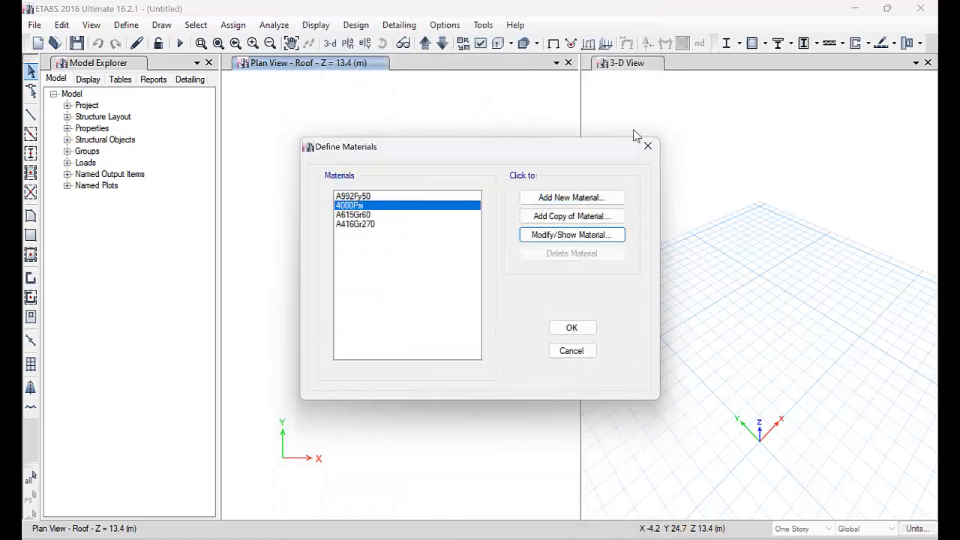
left_click(648, 148)
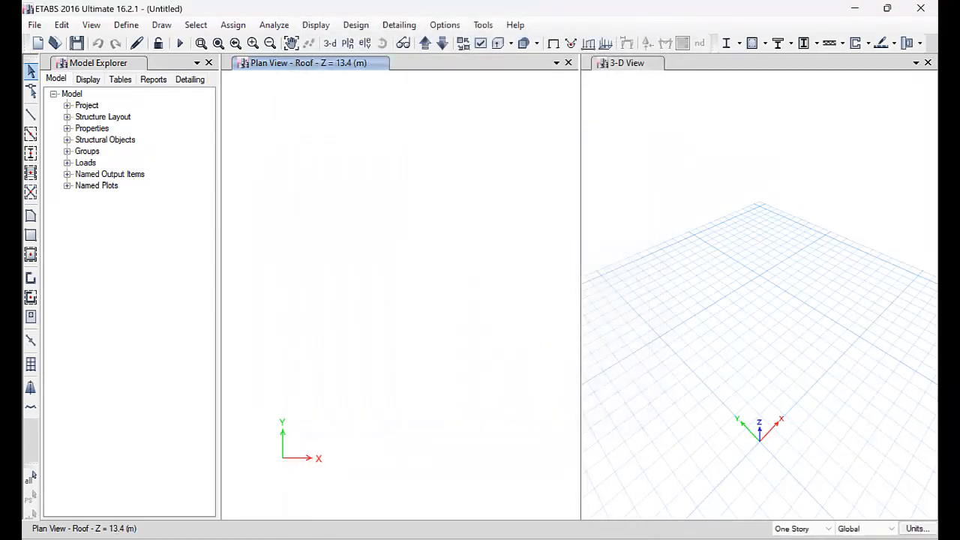
- Set the model's consistent units to m for length, tonf for force and C for temperature
left_click(918, 529)
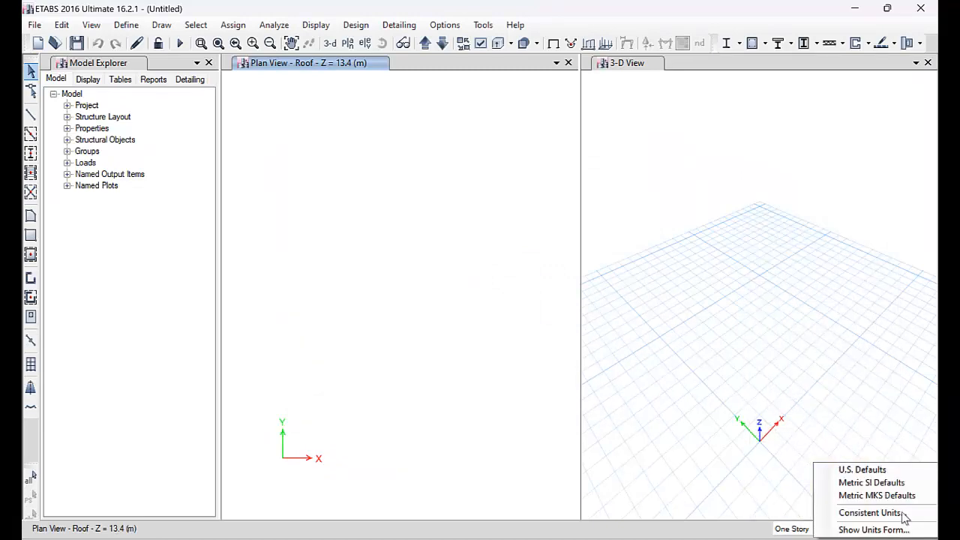
left_click(872, 513)
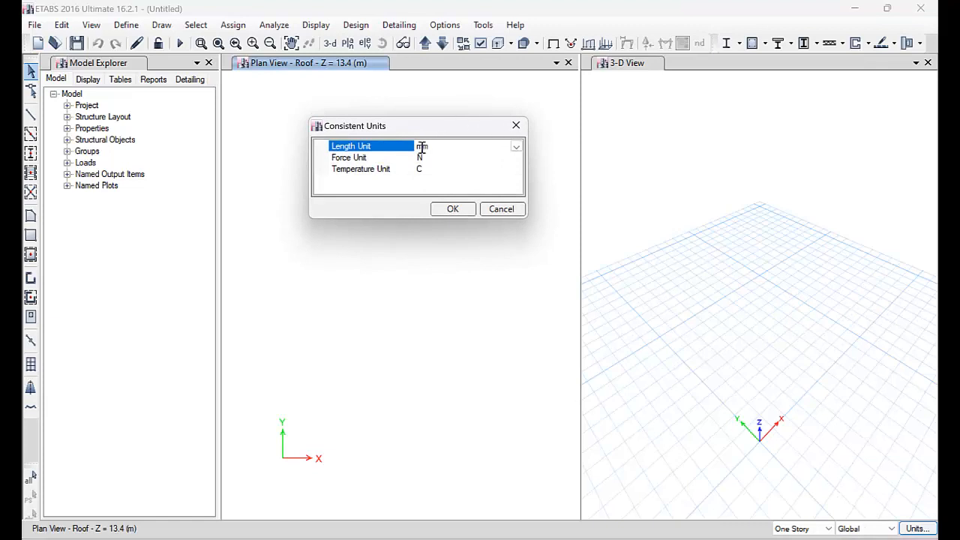
left_click(517, 147)
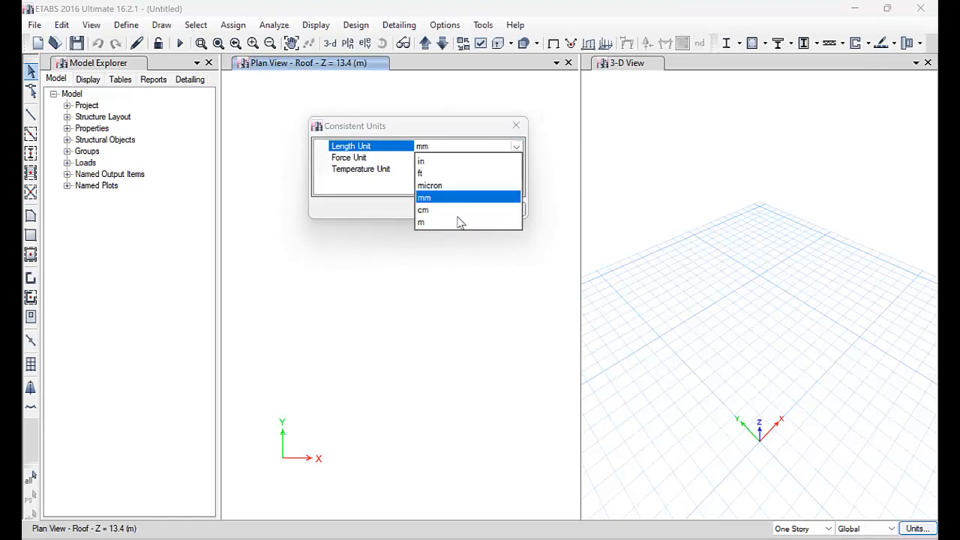
left_click(443, 216)
left_click(449, 158)
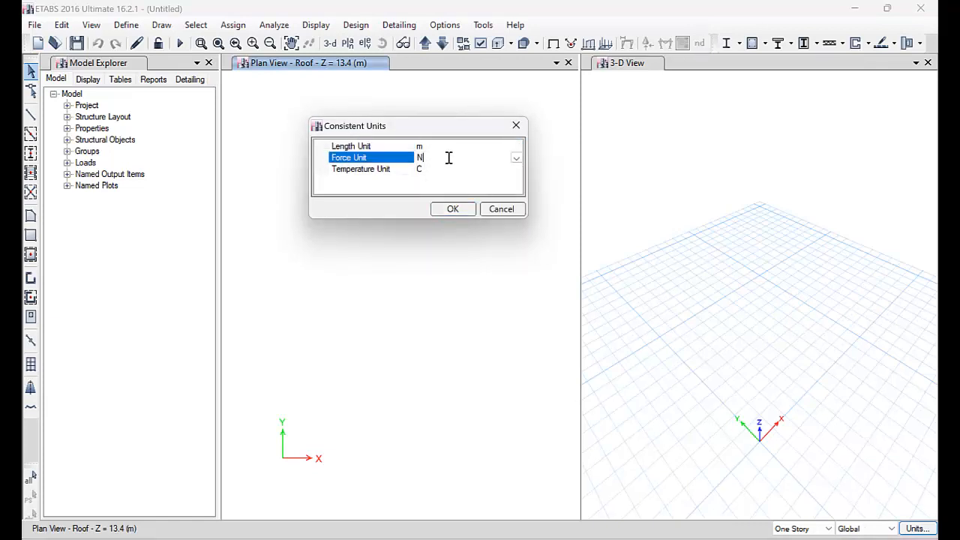
left_click(516, 158)
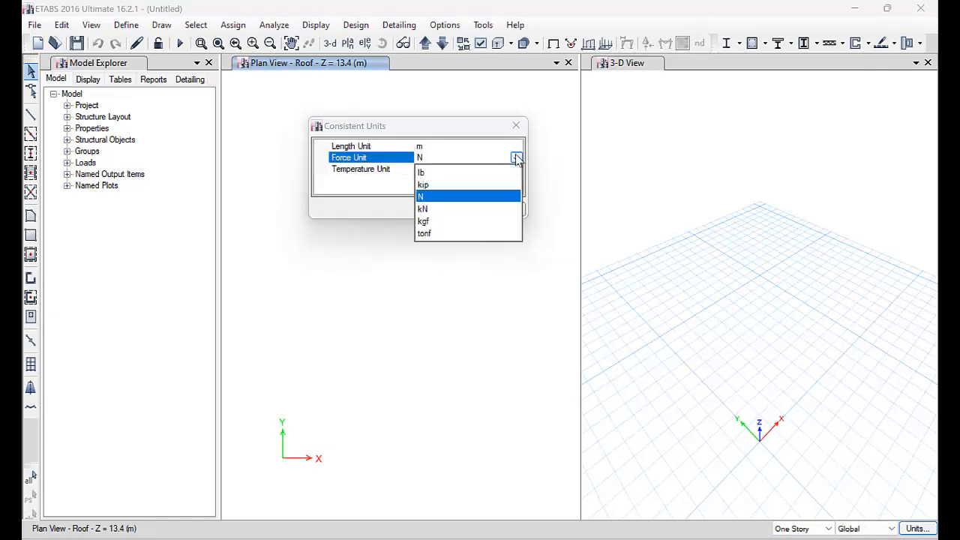
left_click(426, 234)
left_click(431, 170)
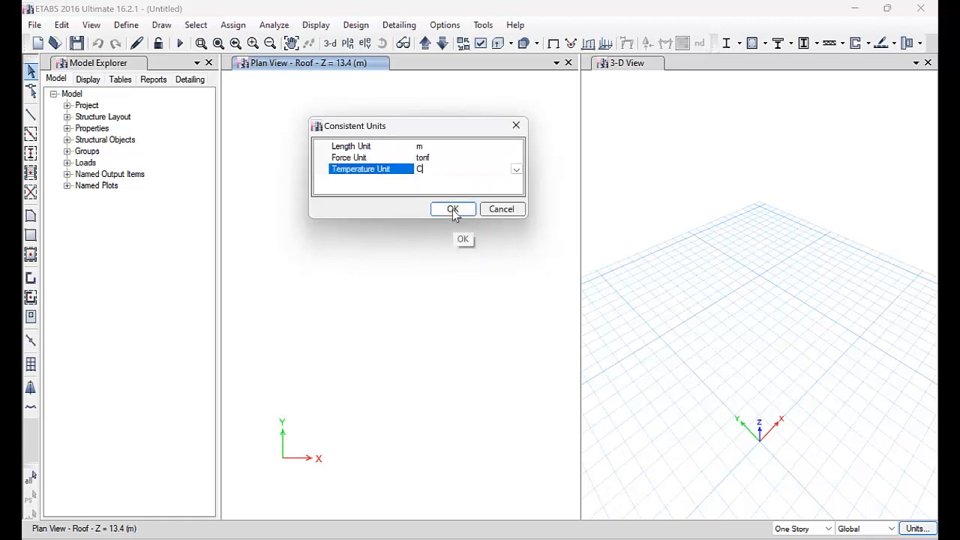
left_click(453, 210)
- Open the 4000Psi concrete material for modification and rename it C25
left_click(126, 25)
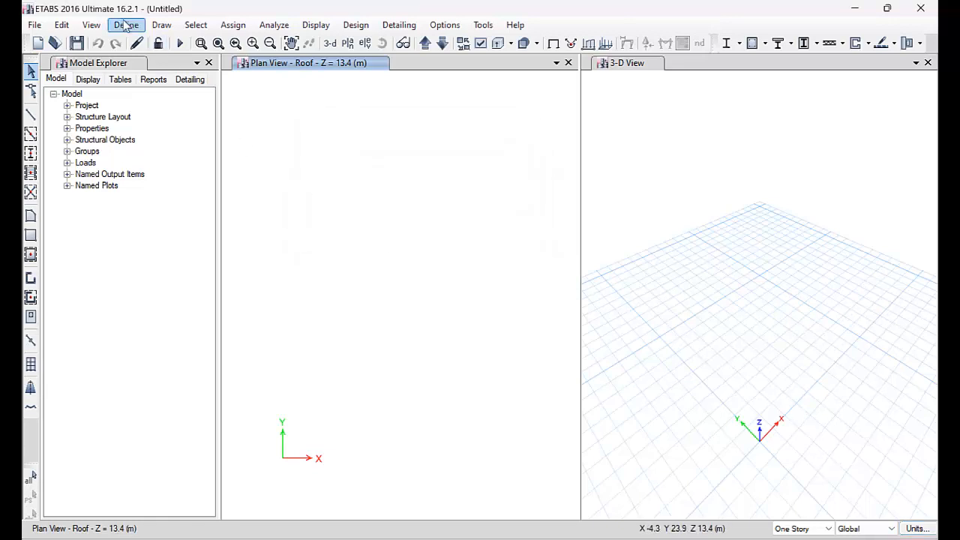
left_click(150, 43)
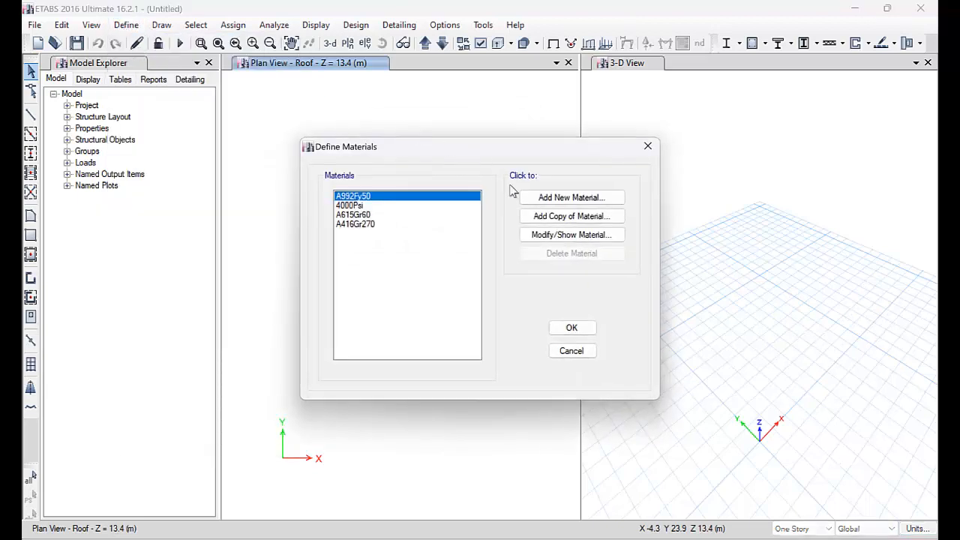
left_click(344, 205)
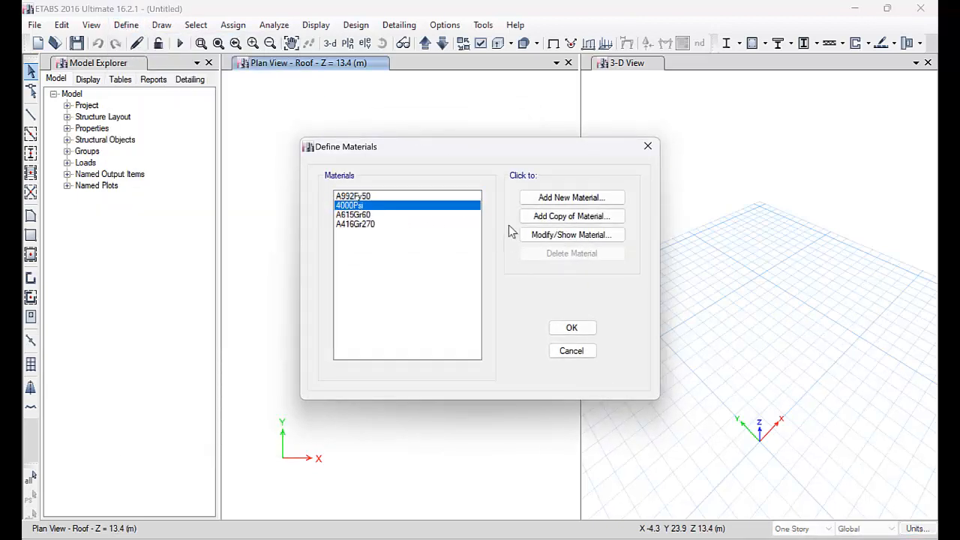
left_click(546, 236)
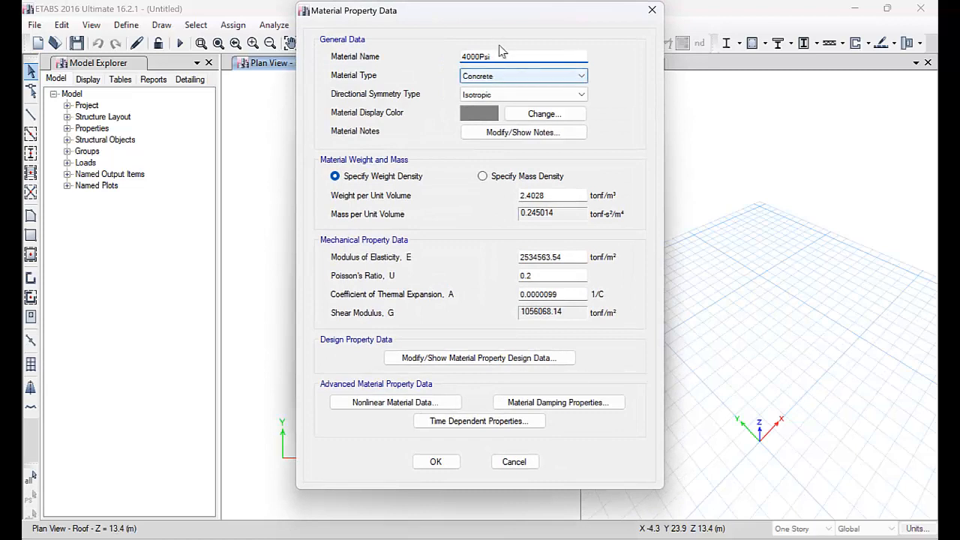
double_click(504, 59)
type("c")
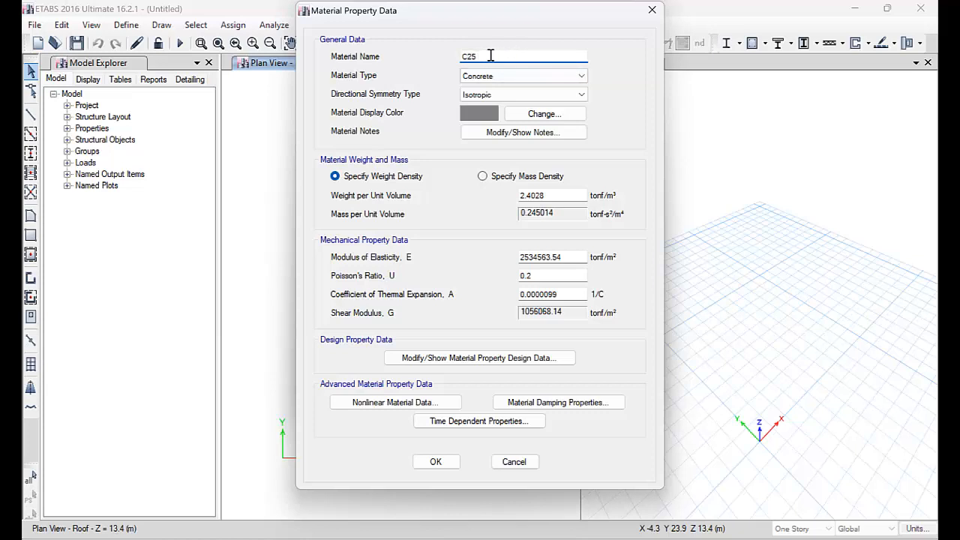
double_click(490, 55)
- Set the C25 material's weight per unit volume to 2.5 tonf/m³ and its modulus of elasticity to 123600 tonf/m²
left_click_drag(574, 195, 485, 198)
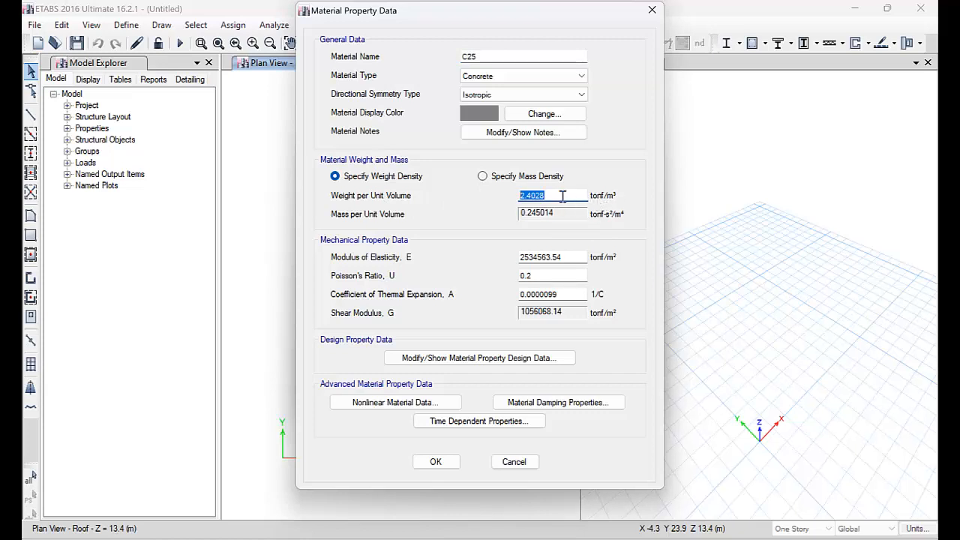
type("2.5")
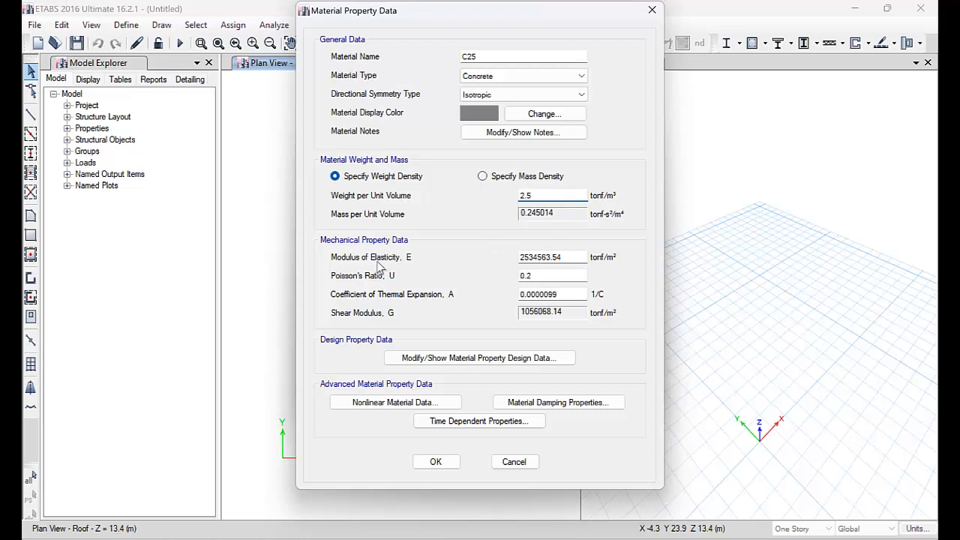
left_click(582, 258)
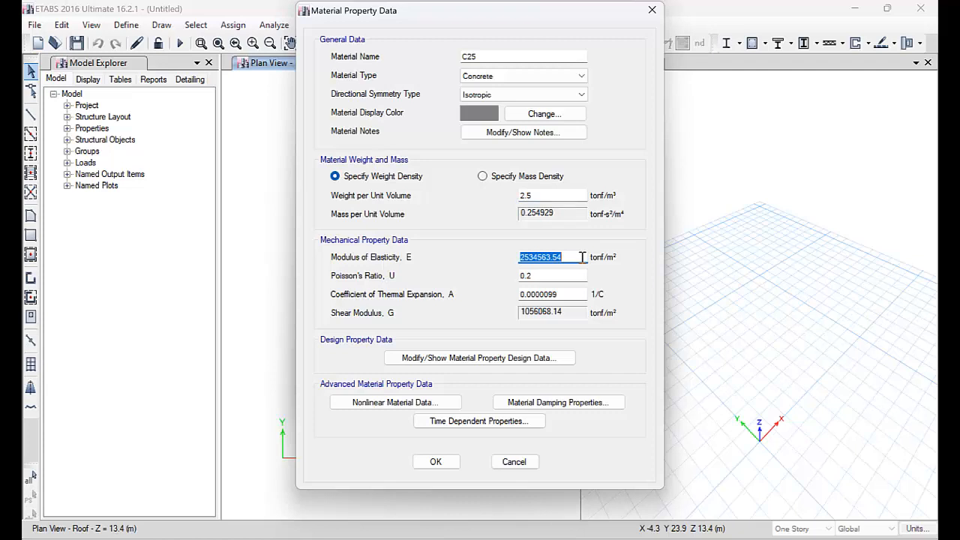
type("123600")
left_click(537, 276)
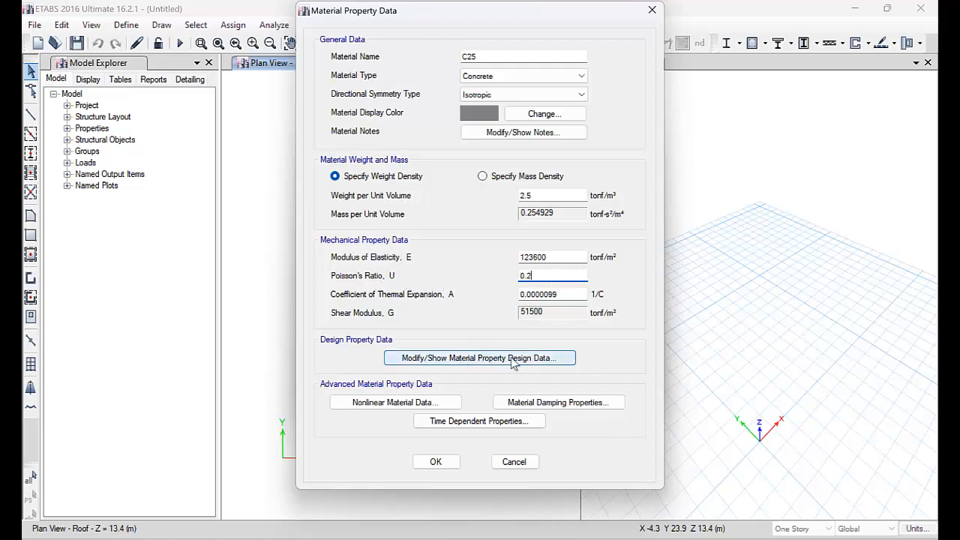
- Set the C25 concrete cube compressive strength to 2500 tonf/m² and accept the material definitions
left_click(477, 358)
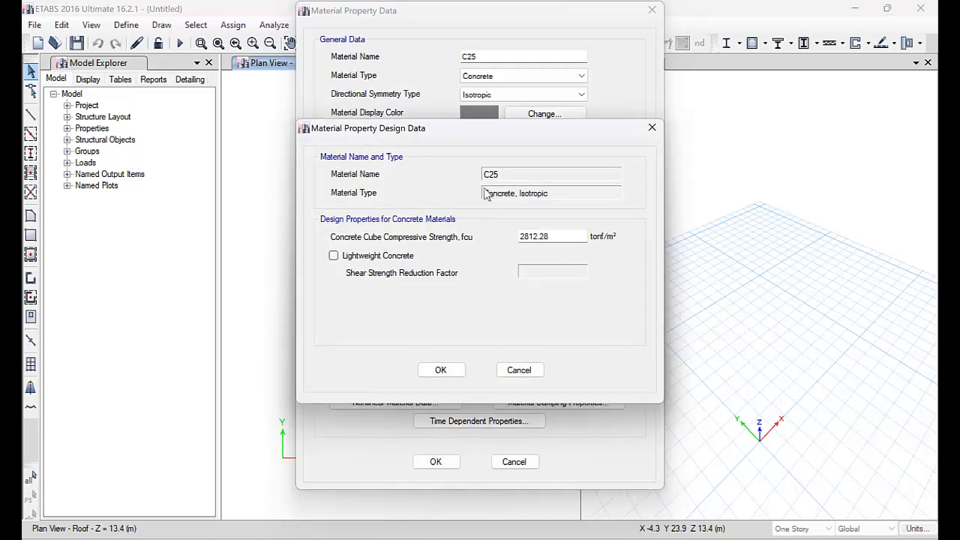
left_click_drag(552, 139, 702, 139)
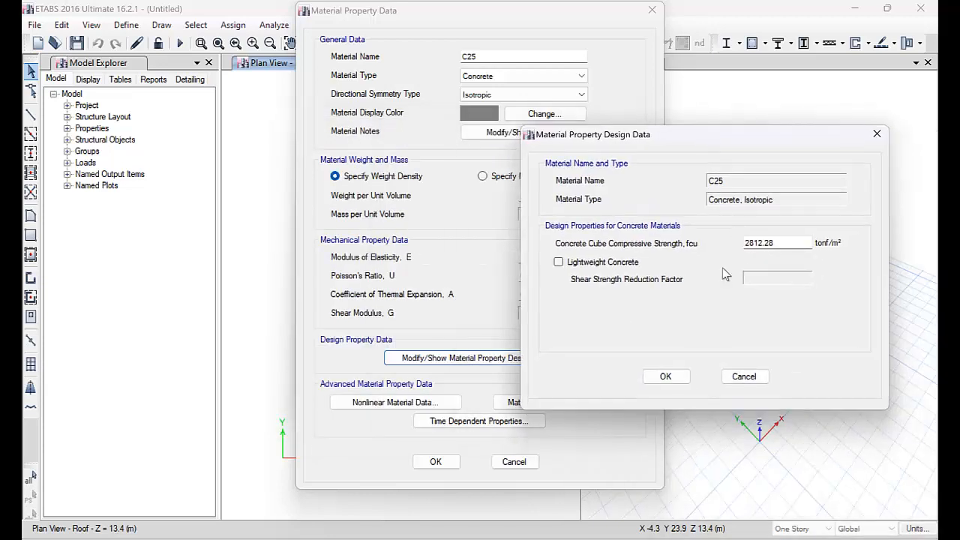
double_click(793, 244)
type("2500")
left_click(665, 376)
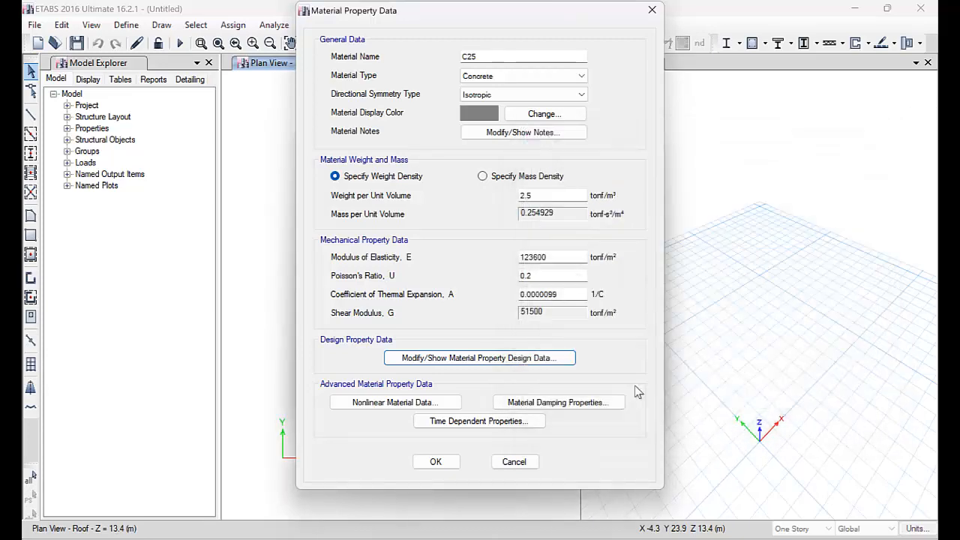
left_click(435, 462)
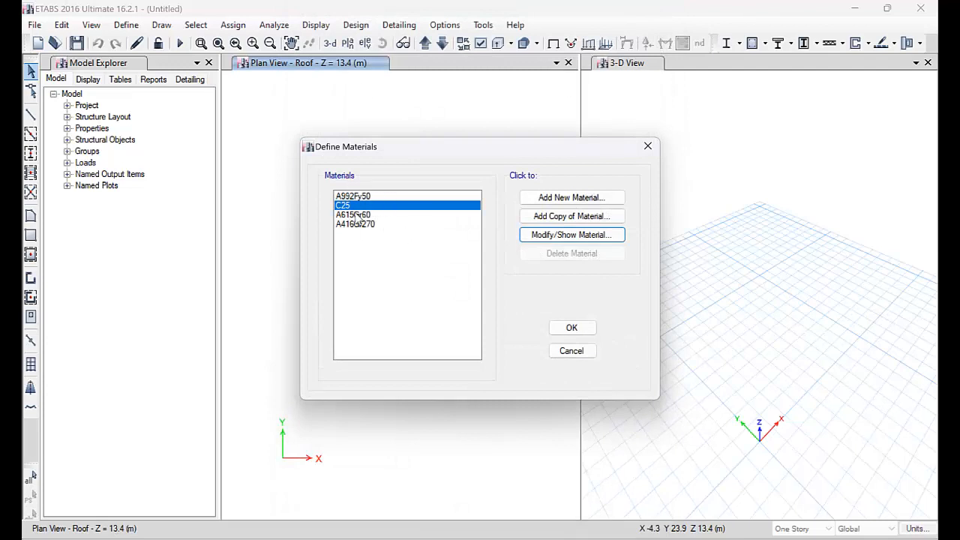
left_click(584, 327)
- Start a new frame section property with the Concrete Rectangular shape
left_click(127, 27)
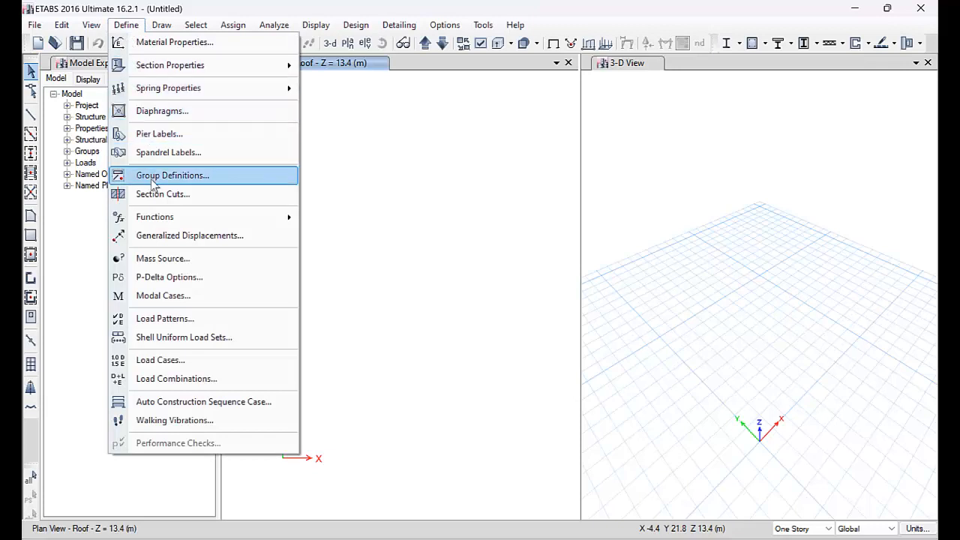
mouse_move(206, 67)
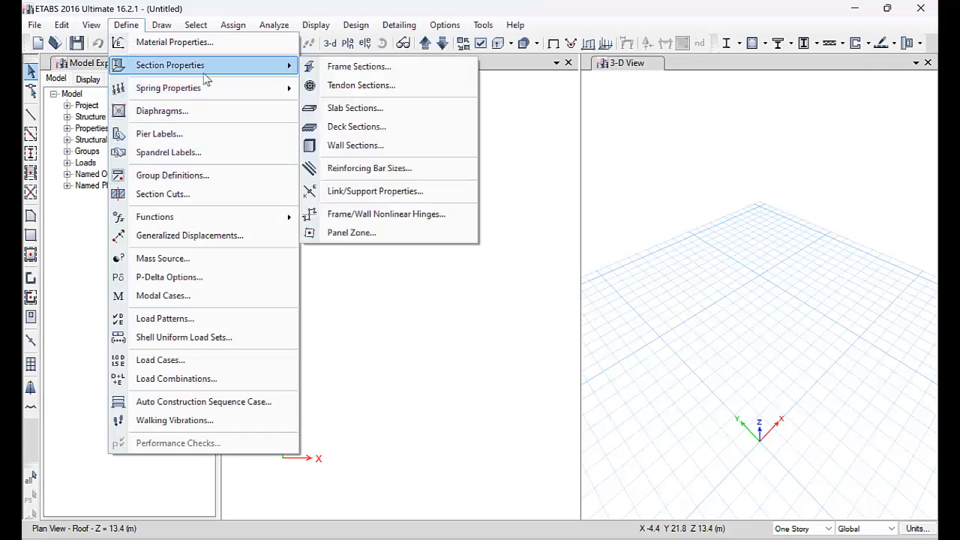
left_click(375, 67)
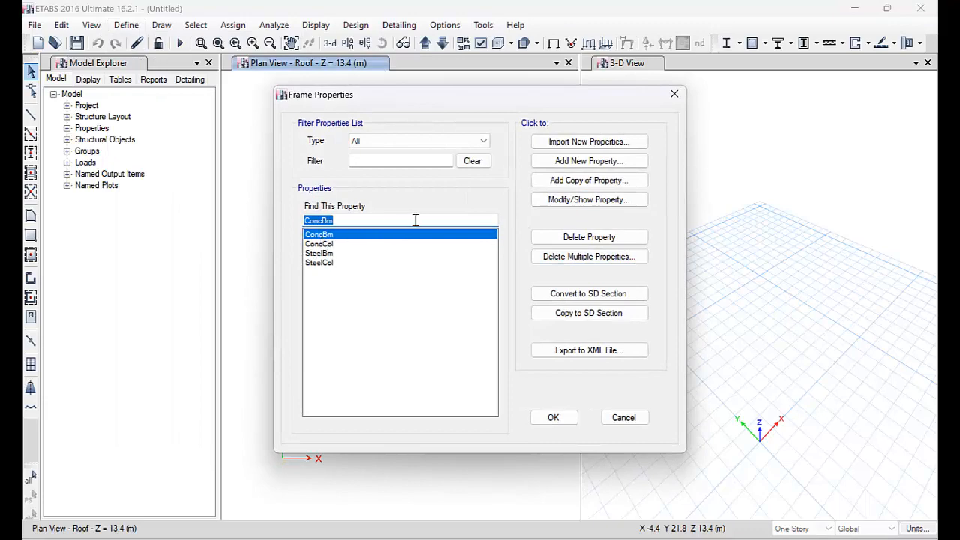
left_click(324, 245)
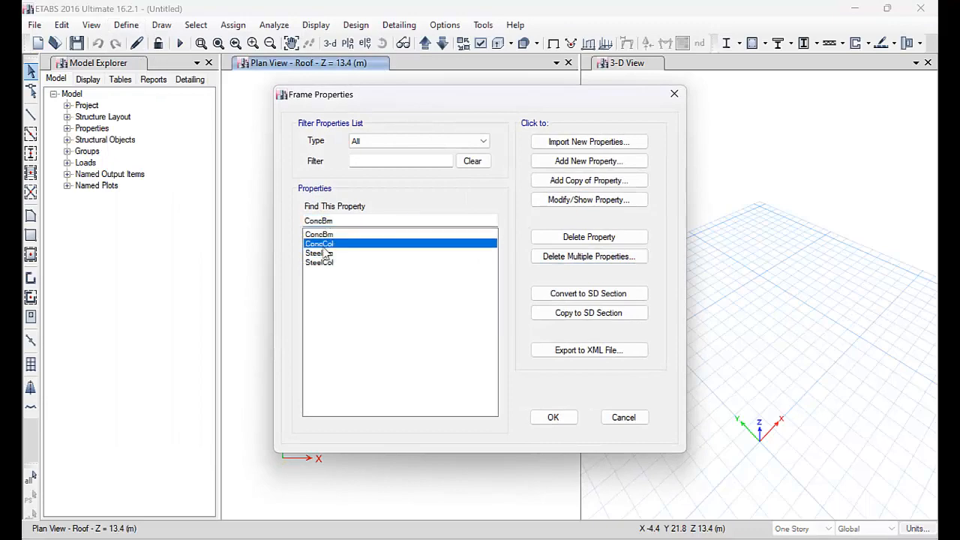
left_click(581, 161)
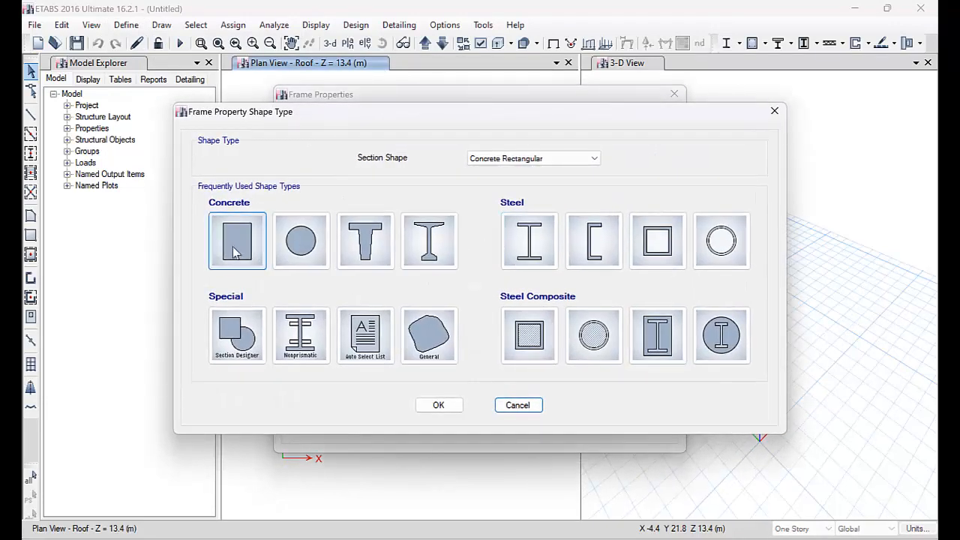
left_click(235, 251)
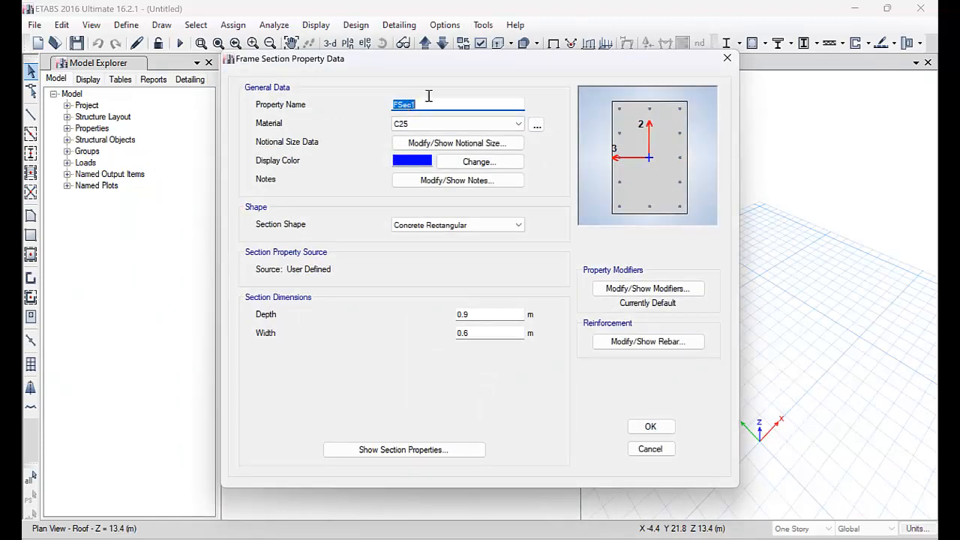
- Switch to DXF.dxf in AutoCAD and examine its layer list for the structural element names
mouse_move(617, 539)
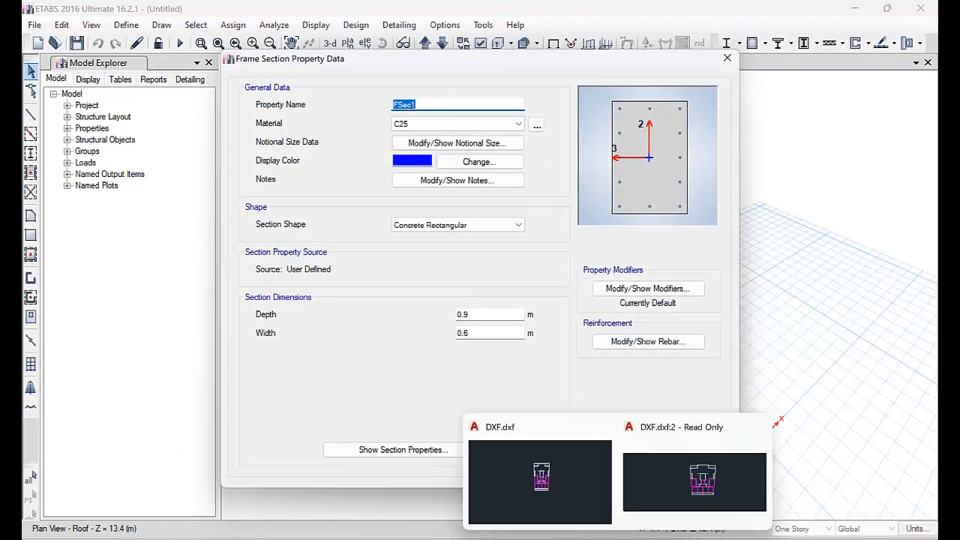
left_click(581, 498)
left_click(492, 65)
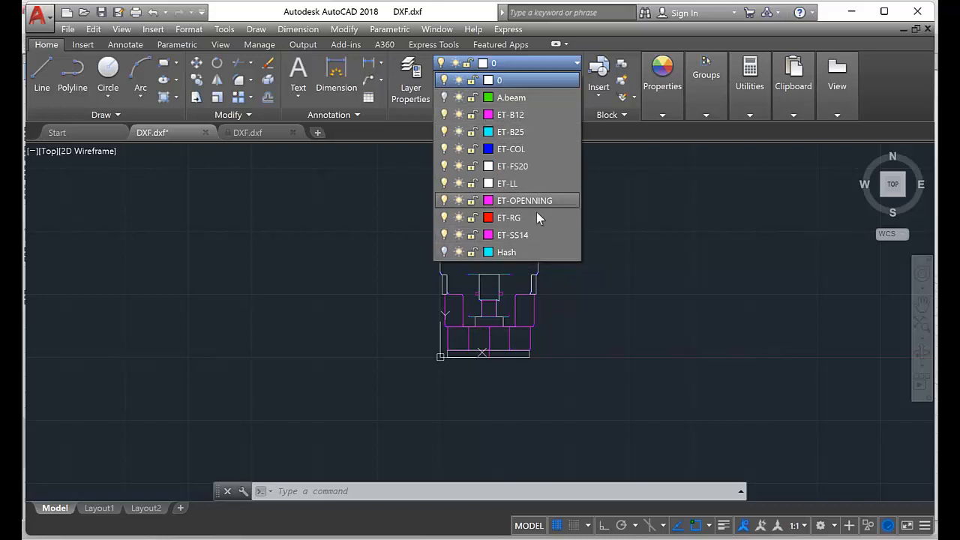
- Switch back to ETABS and name the new concrete rectangular section B12
left_click(606, 475)
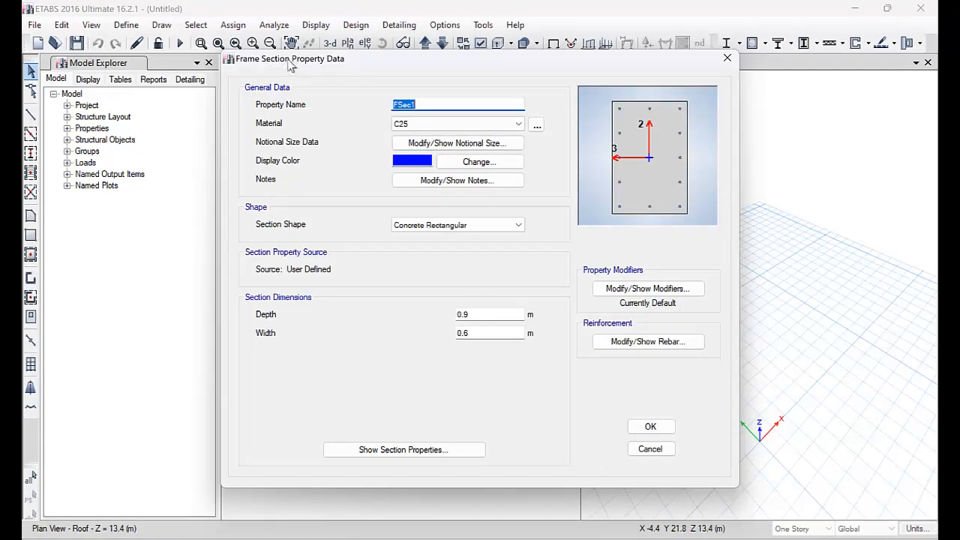
type("B1")
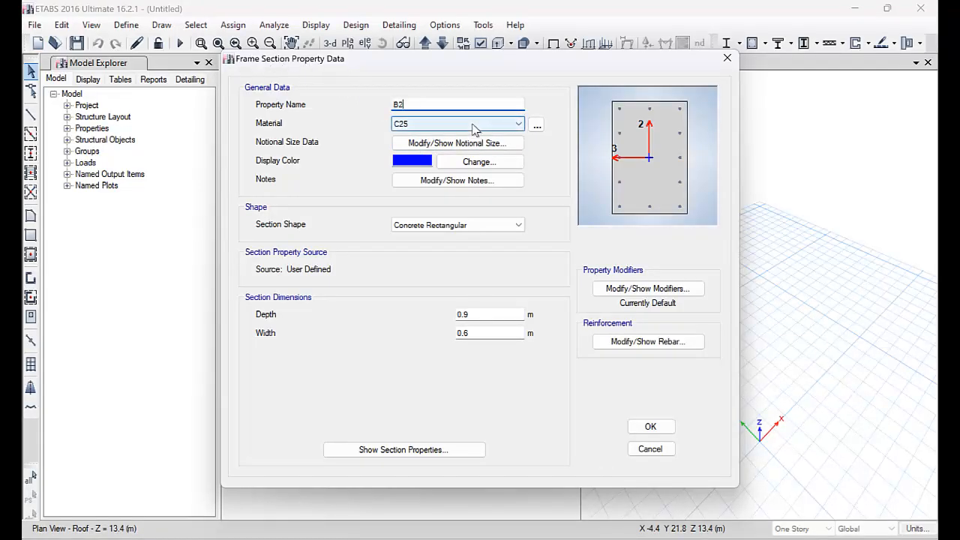
key("BackSpace")
type("12")
- Set the B12 section's depth to 0.7 m and its width to 0.12 m
left_click(515, 314)
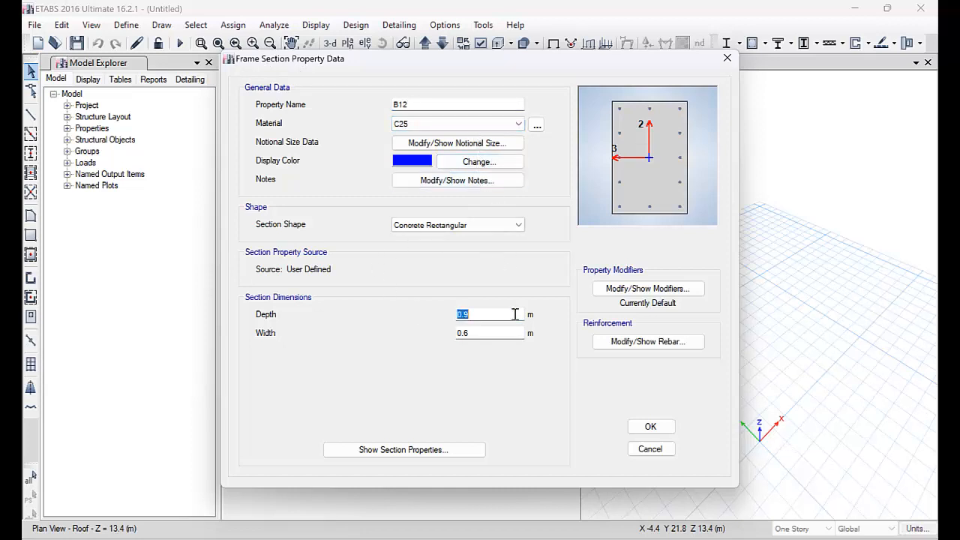
type("0.7")
left_click(474, 333)
double_click(453, 314)
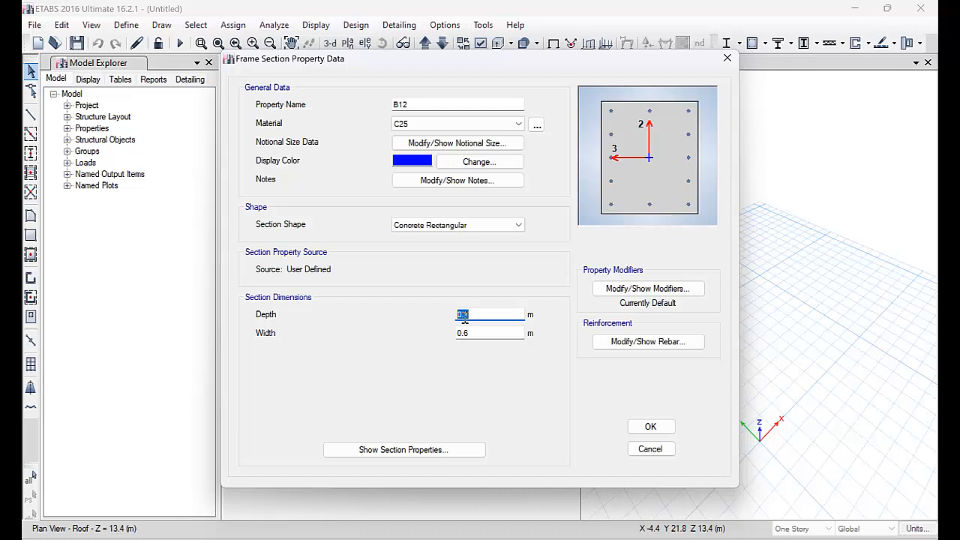
left_click(504, 328)
key("BackSpace")
type("12")
- Check the B12 section's property modifiers without changing them and accept the section
left_click(648, 288)
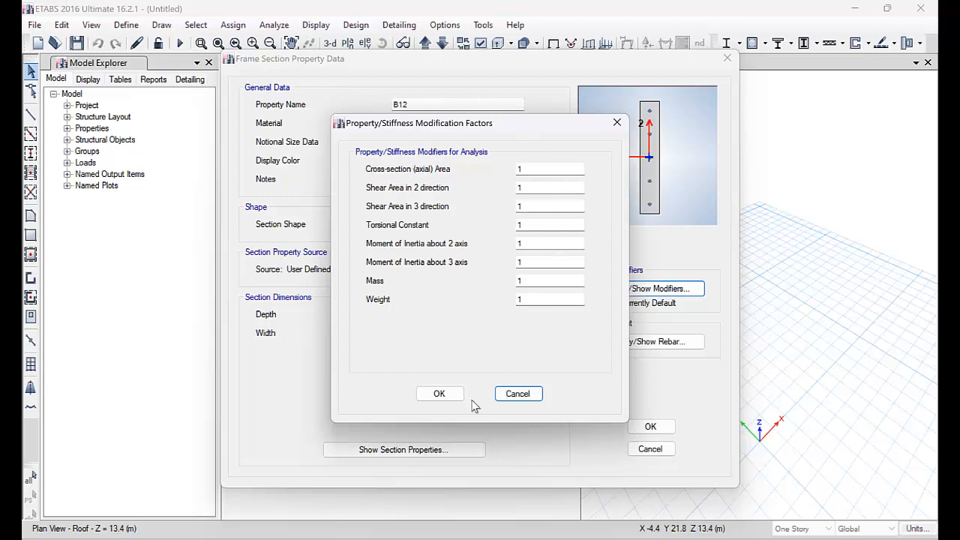
left_click(517, 394)
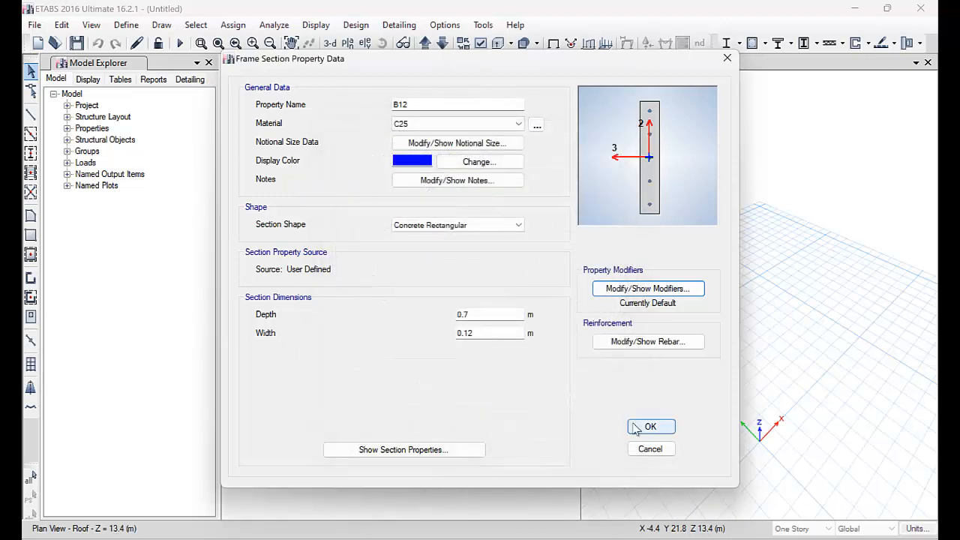
left_click(649, 426)
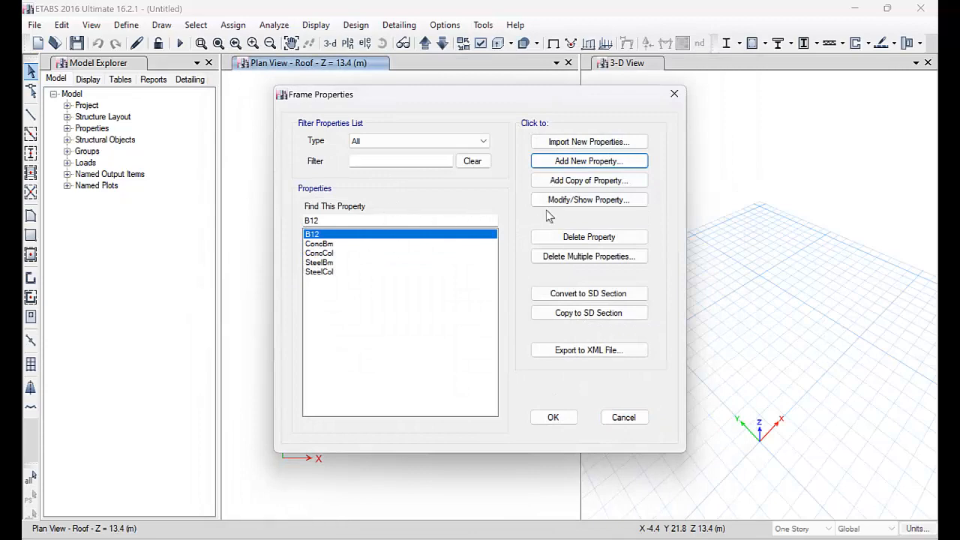
- Add a copy of the B12 section named B25 with a width of 0.25 m
left_click(588, 180)
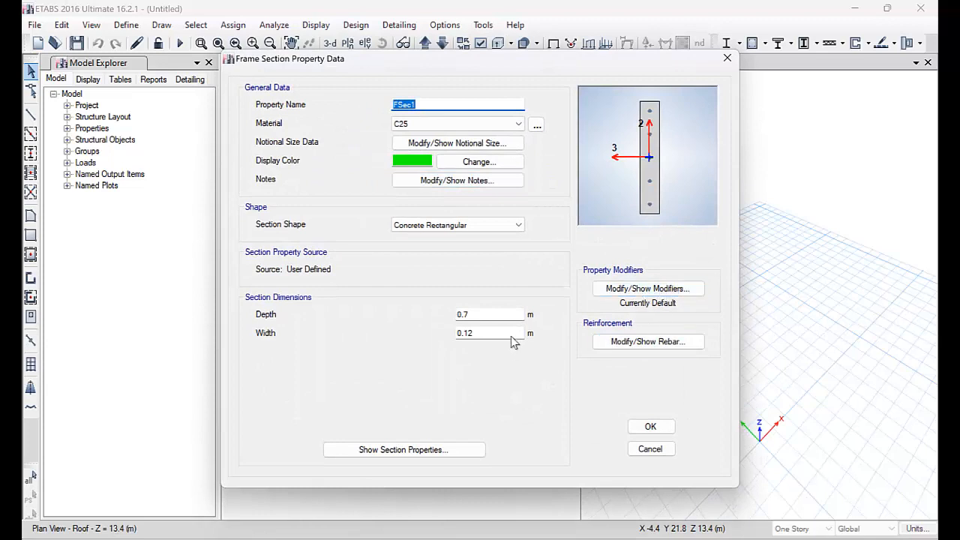
left_click(480, 333)
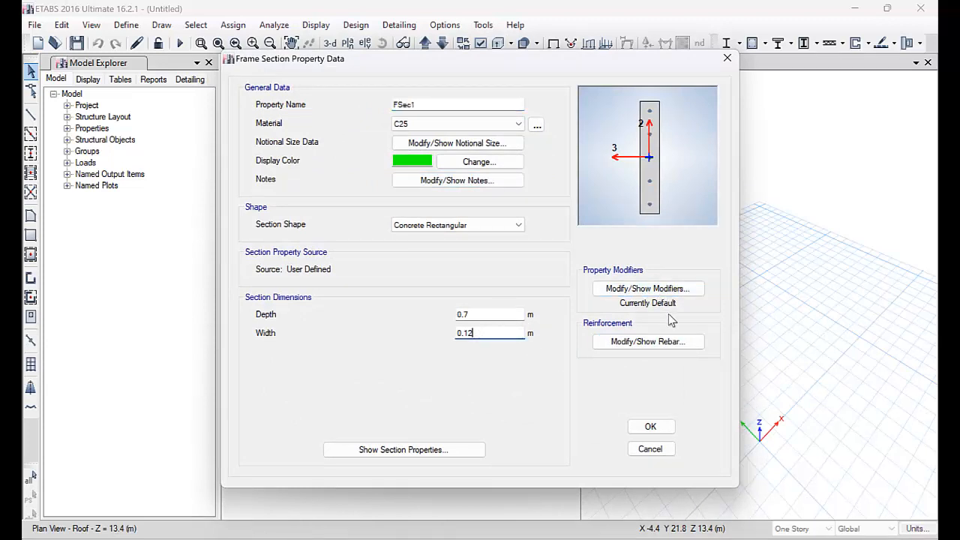
key("BackSpace")
key("BackSpace")
type("25")
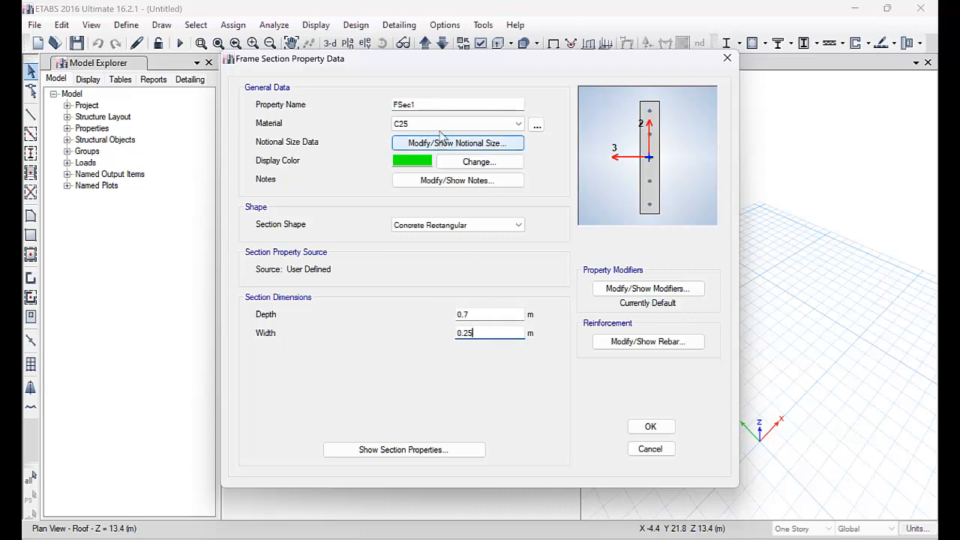
left_click(438, 104)
type("B25")
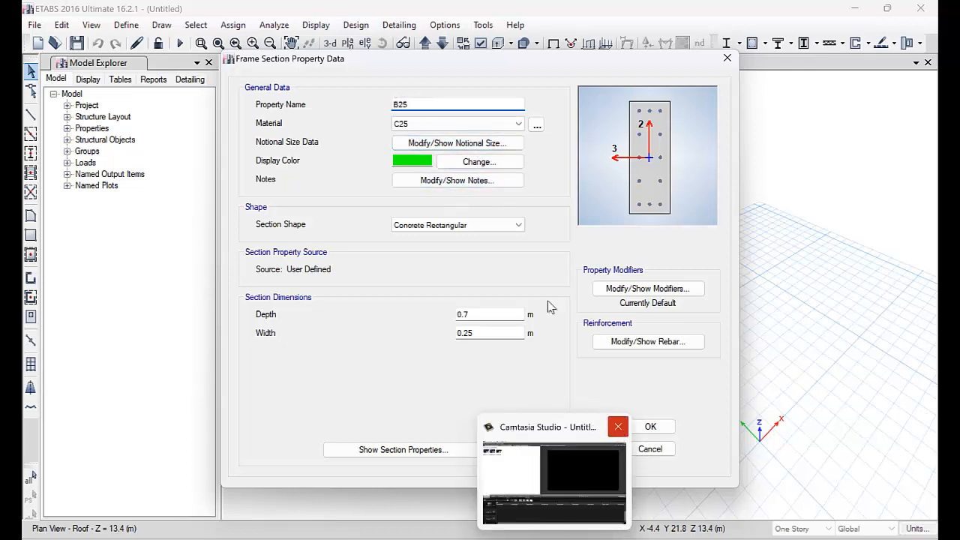
left_click(647, 427)
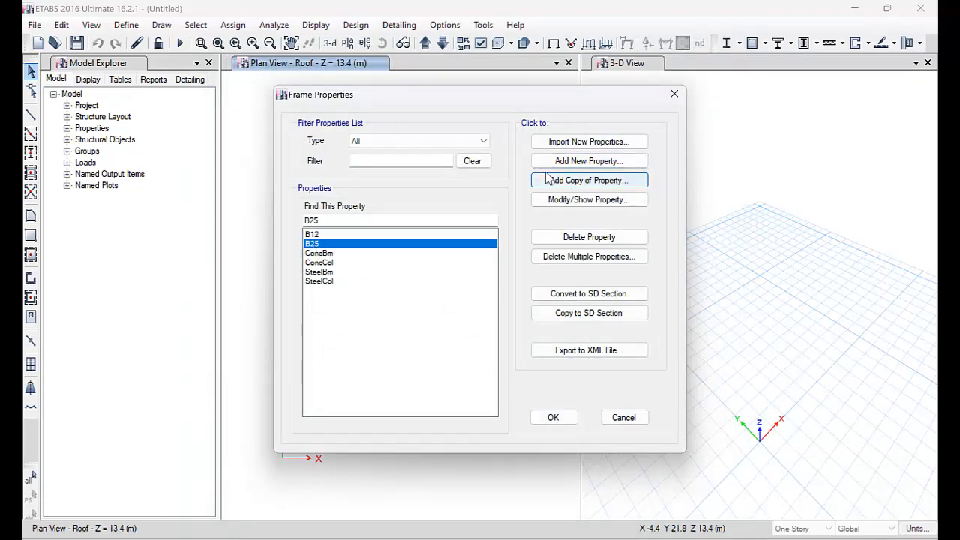
- Add a new Concrete Rectangular frame section named C10*10
left_click(572, 164)
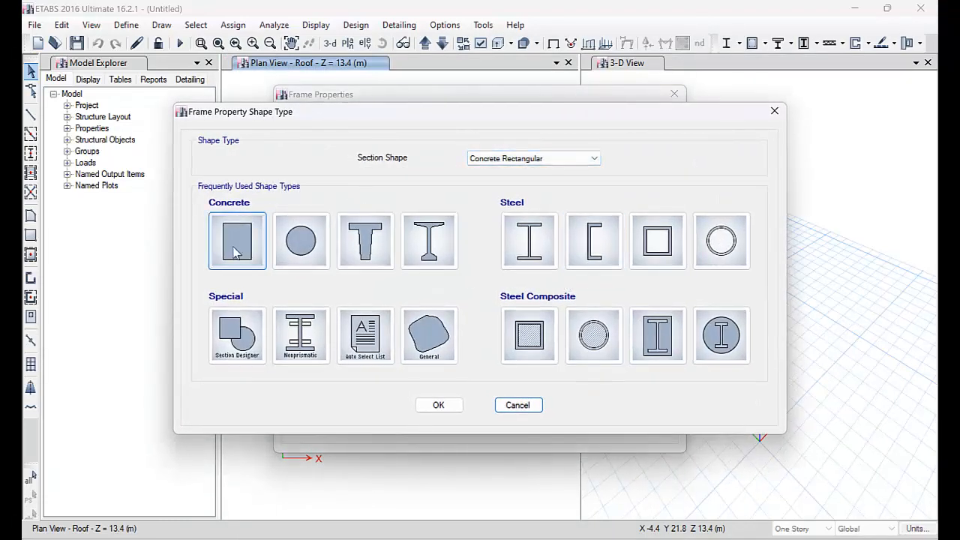
left_click(237, 246)
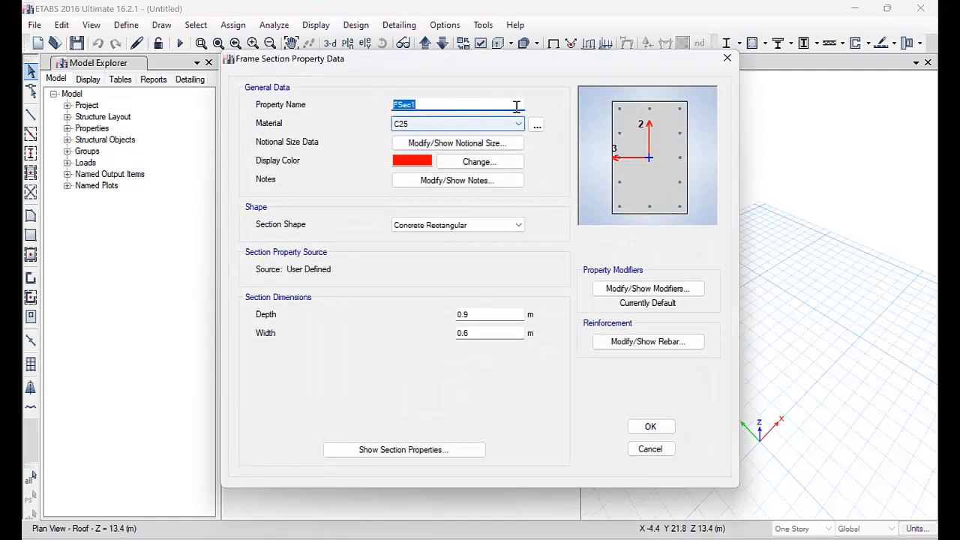
type("C10")
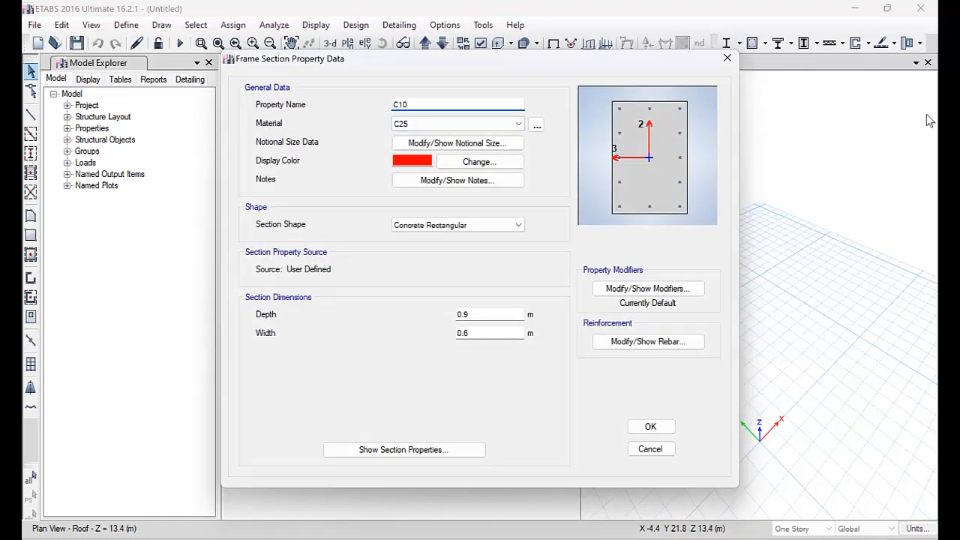
type("*10")
- Set the C10*10 section's depth and width to 0.1 m each
left_click(492, 313)
key("BackSpace")
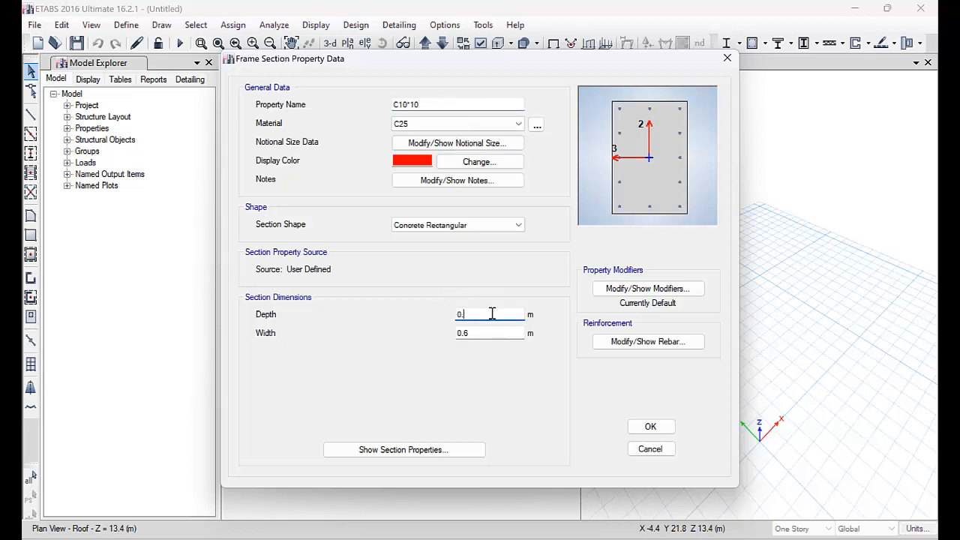
type("1")
left_click(500, 334)
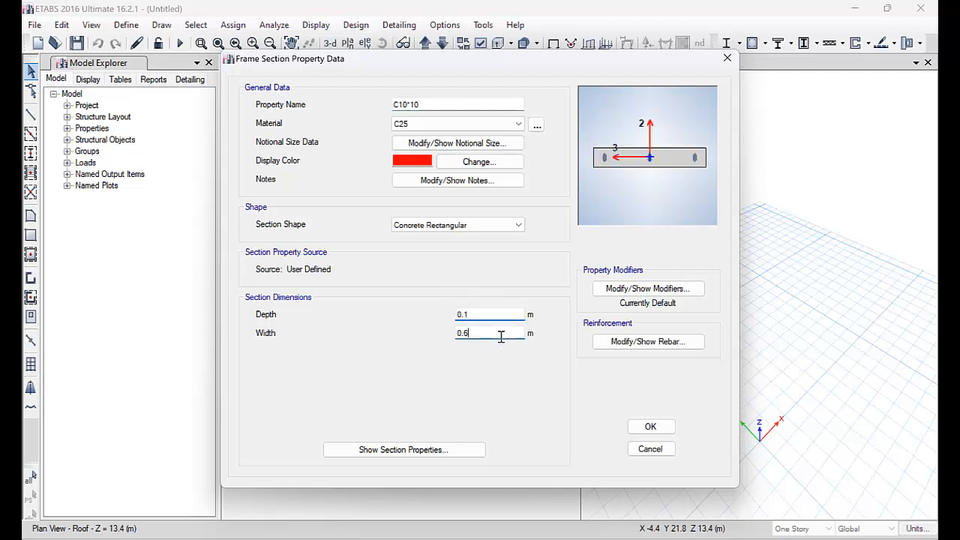
key("BackSpace")
type("1")
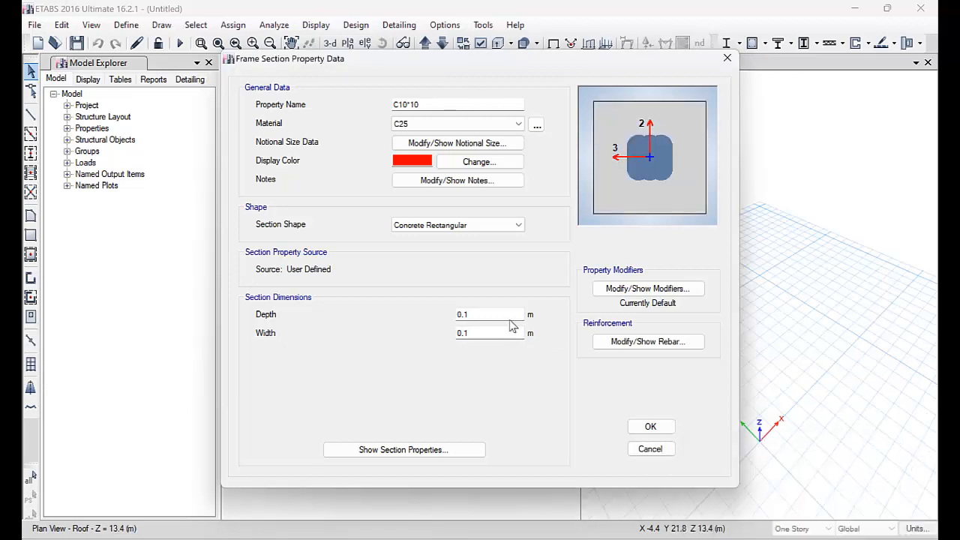
left_click(908, 452)
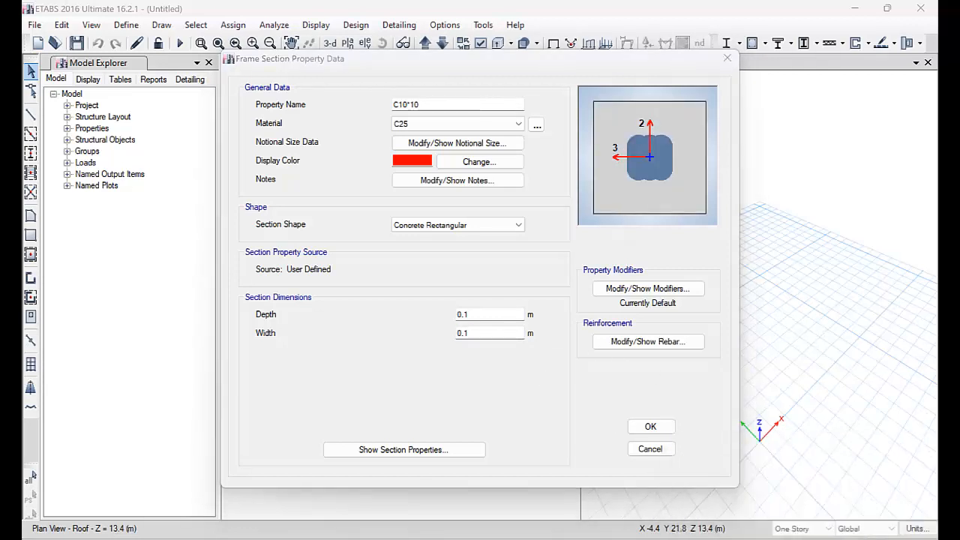
left_click(818, 533)
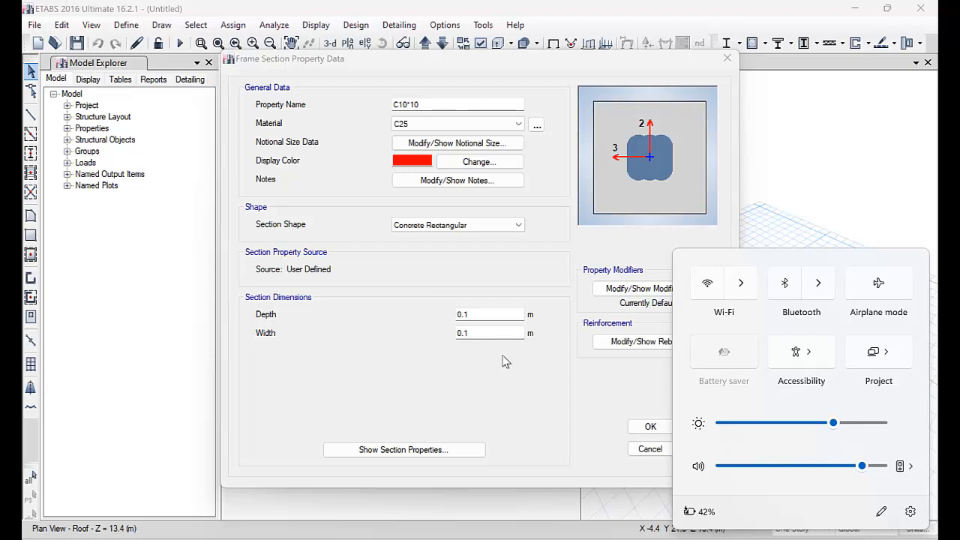
left_click(508, 381)
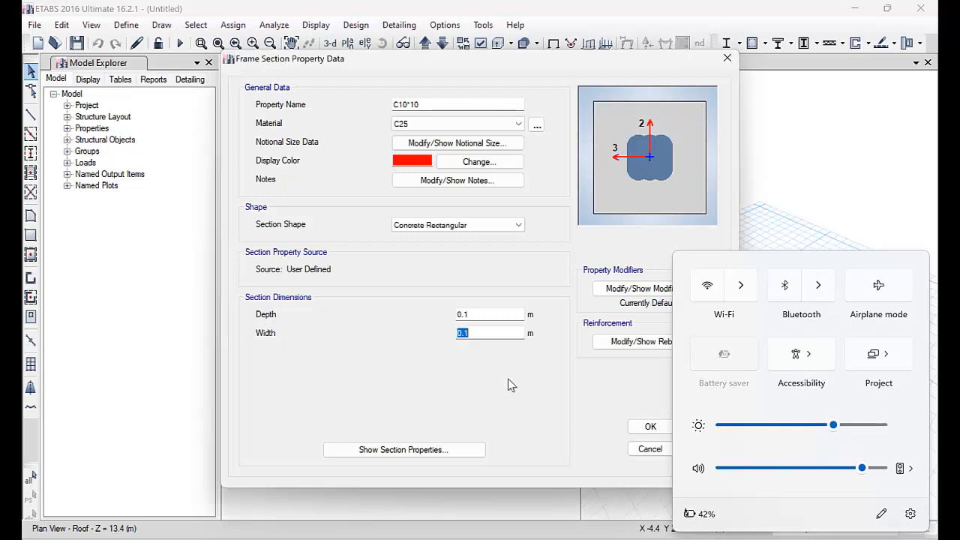
left_click(488, 315)
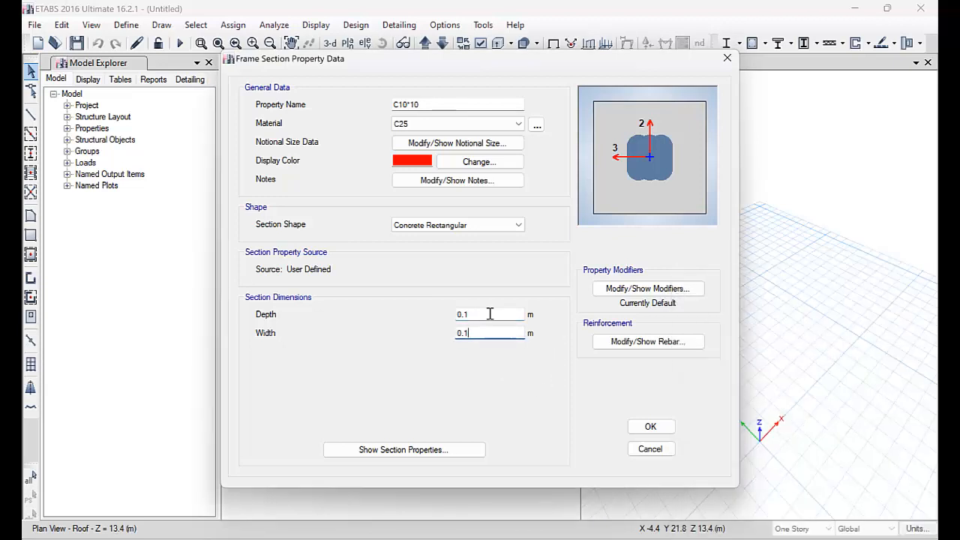
left_click(502, 332)
left_click(486, 313)
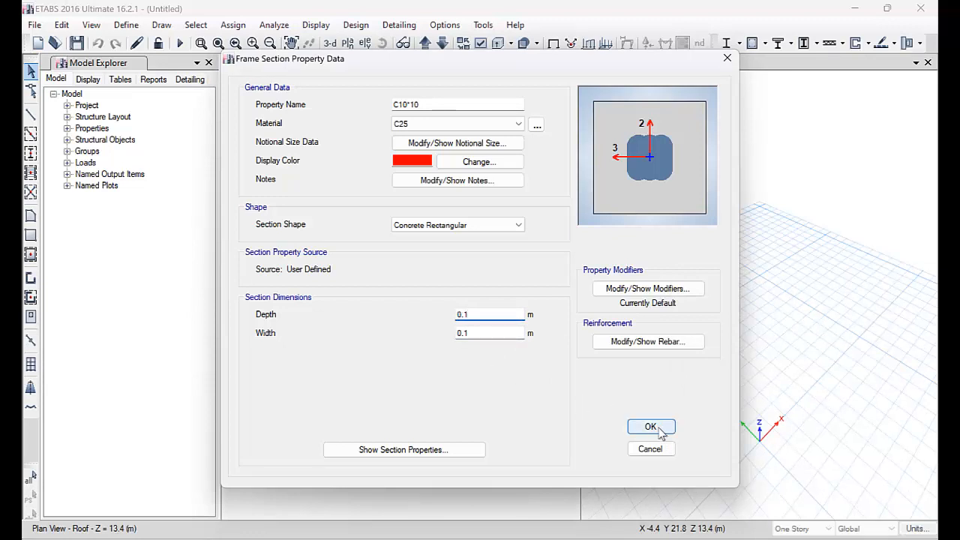
- Set the C10*10 section's mass and weight modifiers to 0 and accept the section
left_click(626, 288)
double_click(559, 280)
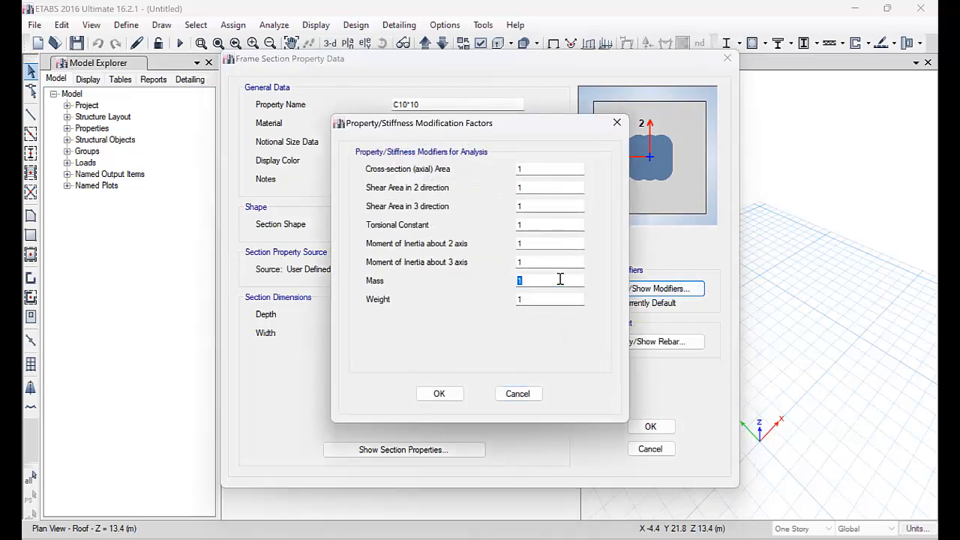
type("0")
double_click(550, 297)
type("0")
left_click(440, 394)
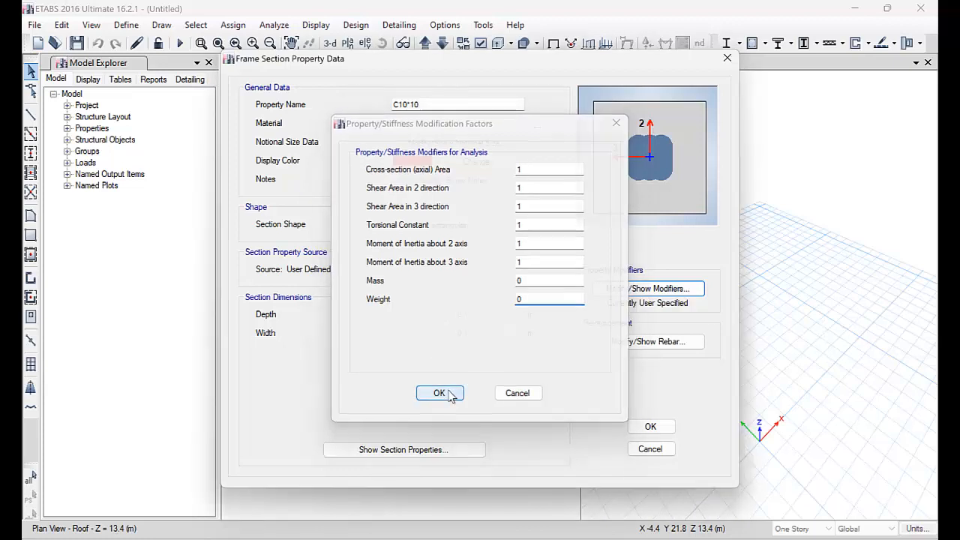
left_click(648, 426)
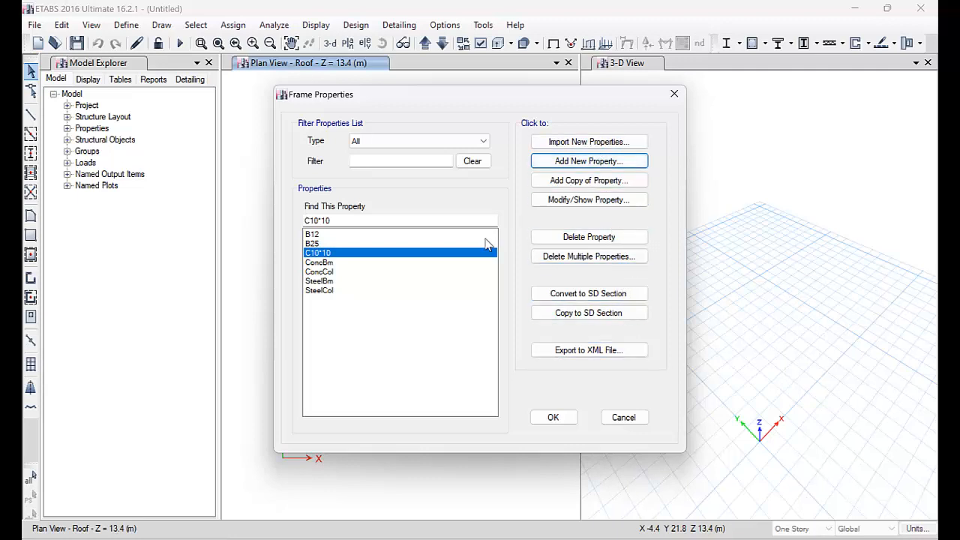
- Add a new Concrete Rectangular frame section named RG
left_click(568, 162)
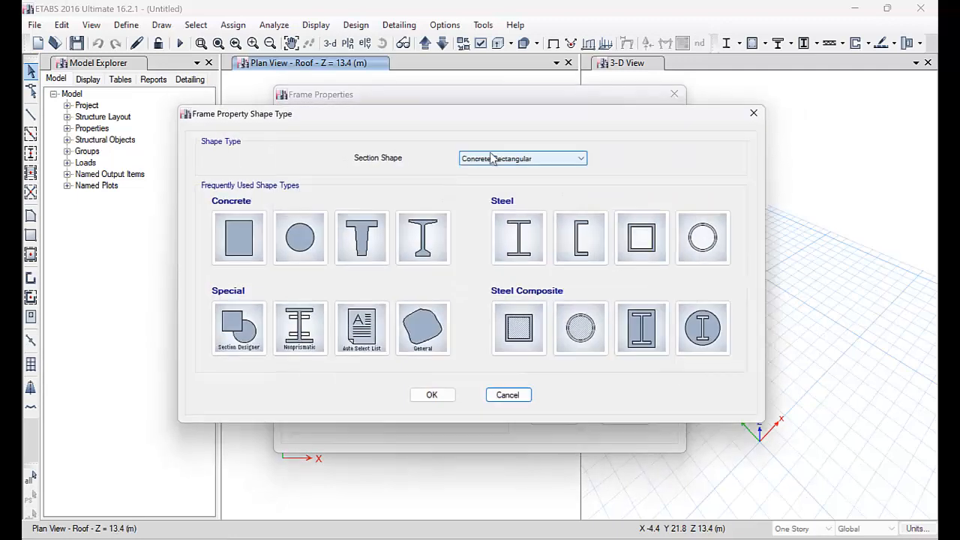
left_click(250, 218)
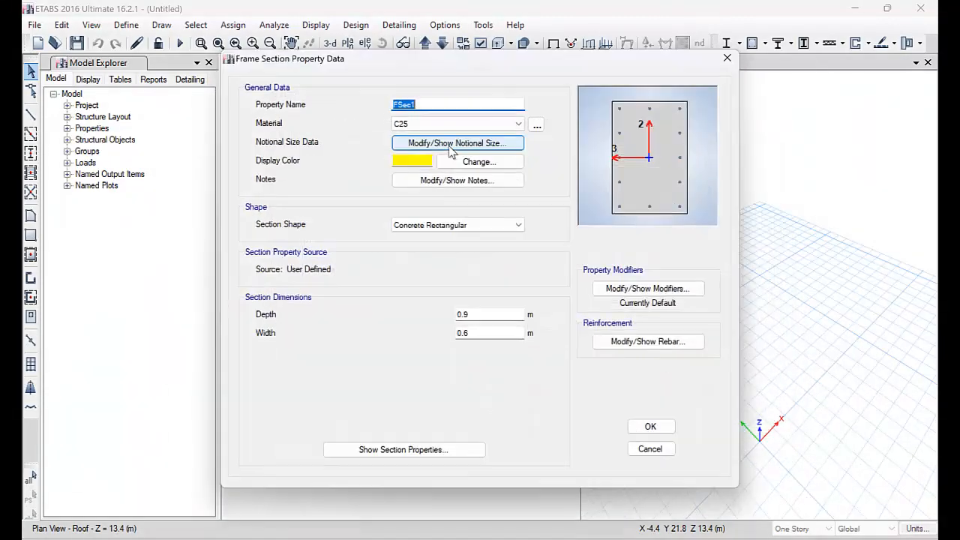
type("RG")
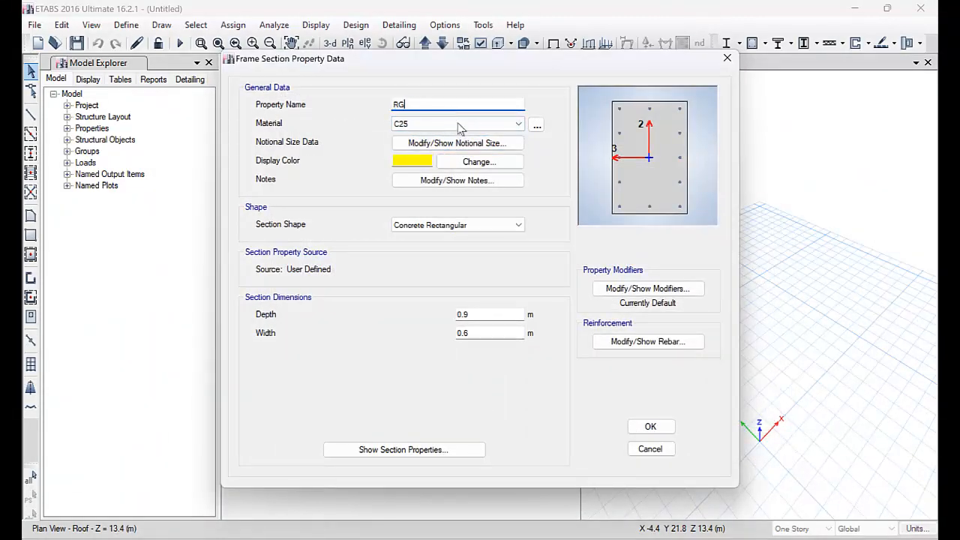
- Set the RG section's depth and width to 0.0001 m each
left_click(489, 315)
type("0001")
left_click(500, 331)
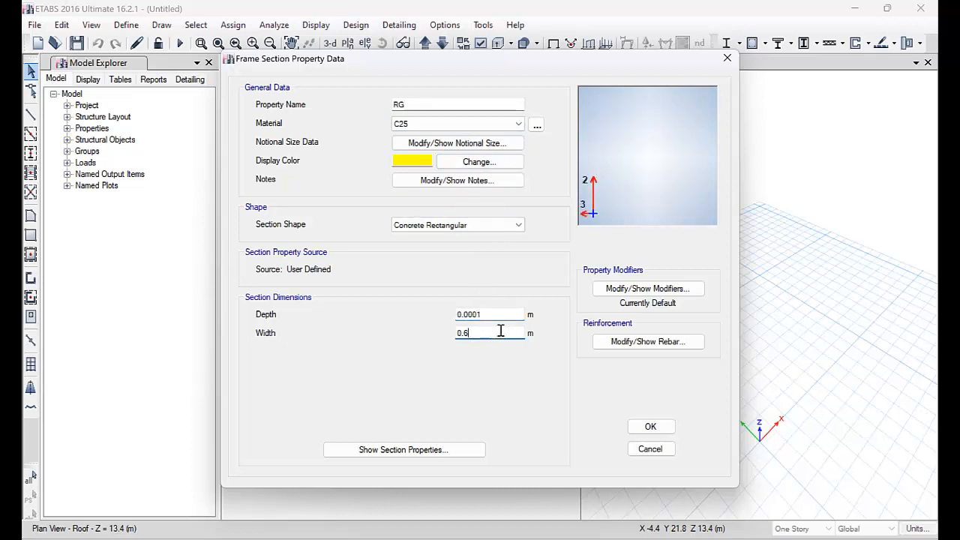
type("000")
key("BackSpace")
type("1")
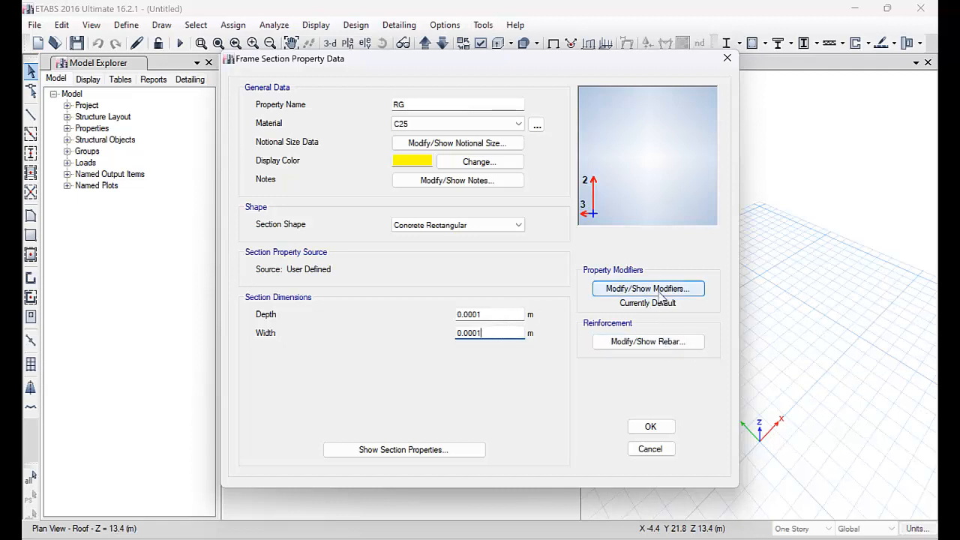
- Set the RG section's mass and weight modifiers to 0
left_click(664, 289)
double_click(521, 299)
type("0")
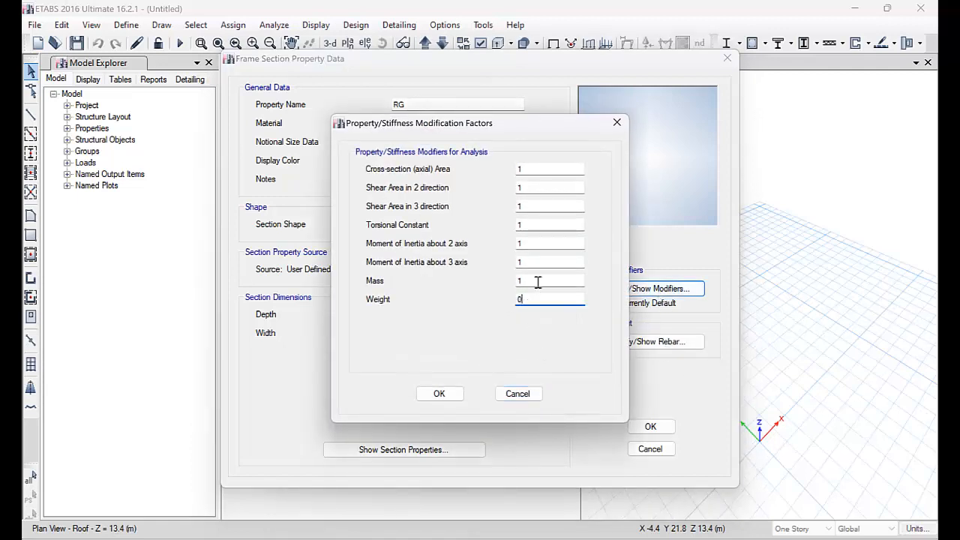
double_click(536, 280)
type("0")
- Set the RG section's modifiers for cross-section area and shear area in 2 direction to 4000000
double_click(551, 171)
type("4000000")
left_click(549, 186)
type("4000000")
- Copy the 4000000 modifier from shear area in 2 direction to shear area in 3 direction
left_click_drag(549, 187, 518, 188)
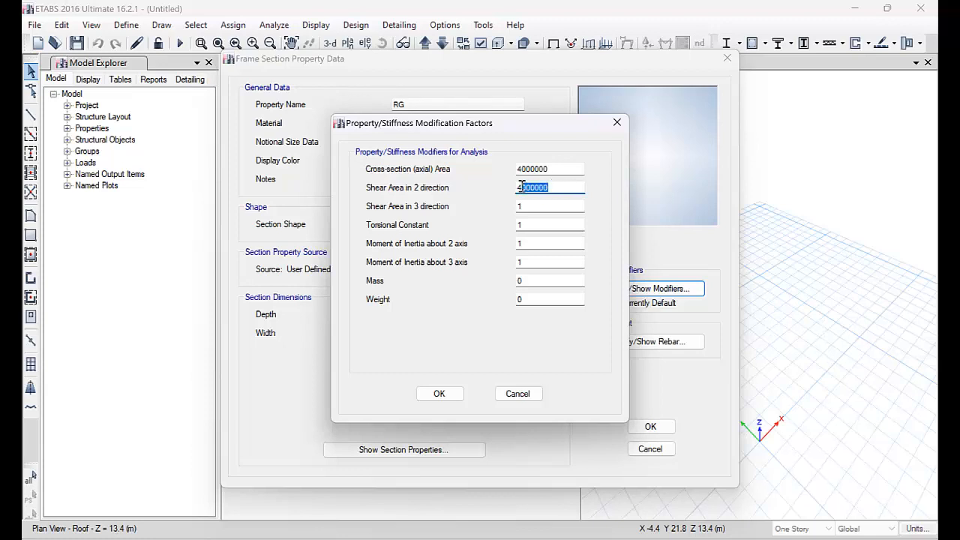
double_click(535, 203)
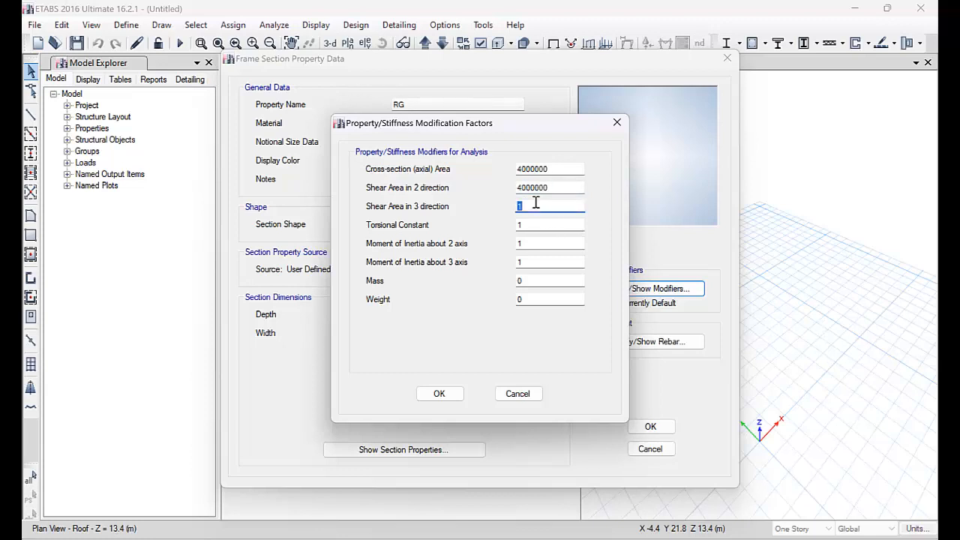
key("BackSpace")
type("0")
left_click_drag(562, 189, 483, 189)
key("ctrl+c")
double_click(525, 206)
key("ctrl+v")
- Set the RG section's modifiers for torsional constant and moment of inertia about the 2 axis to 4000000
left_click(544, 224)
double_click(544, 225)
key("ctrl+v")
left_click(542, 242)
key("ctrl+v")
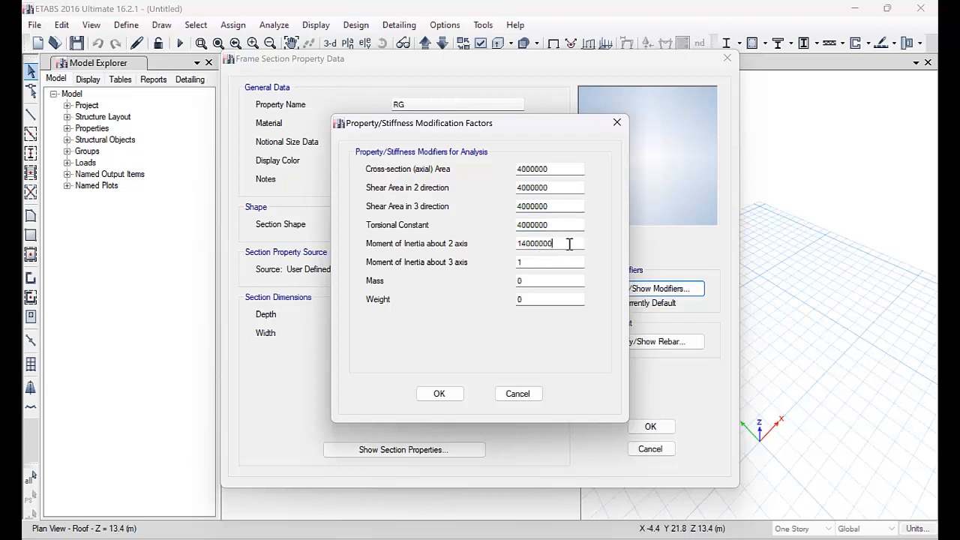
left_click_drag(568, 243, 481, 249)
key("ctrl+v")
- Set the RG section's modifier for moment of inertia about the 3 axis to 4000000 and save the section
left_click(564, 264)
double_click(553, 261)
key("ctrl+v")
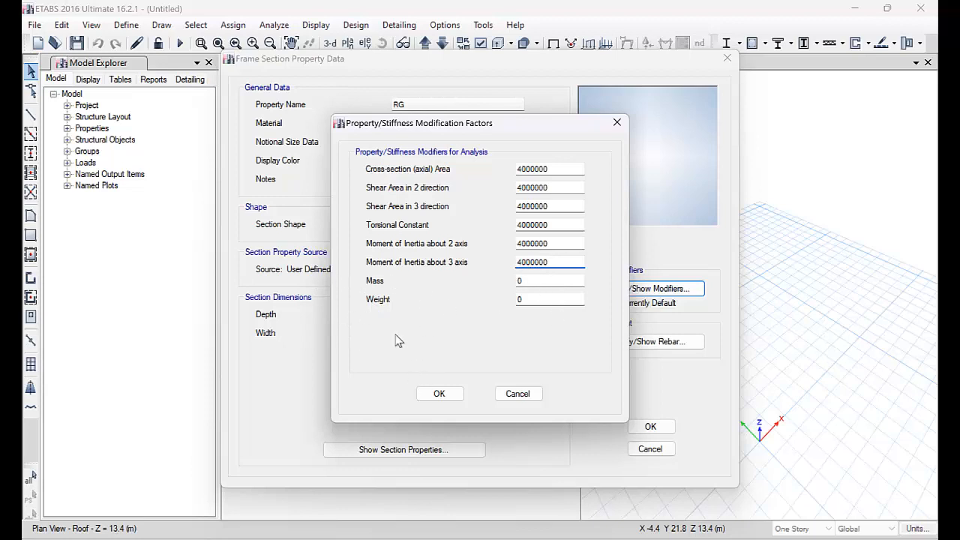
left_click(440, 395)
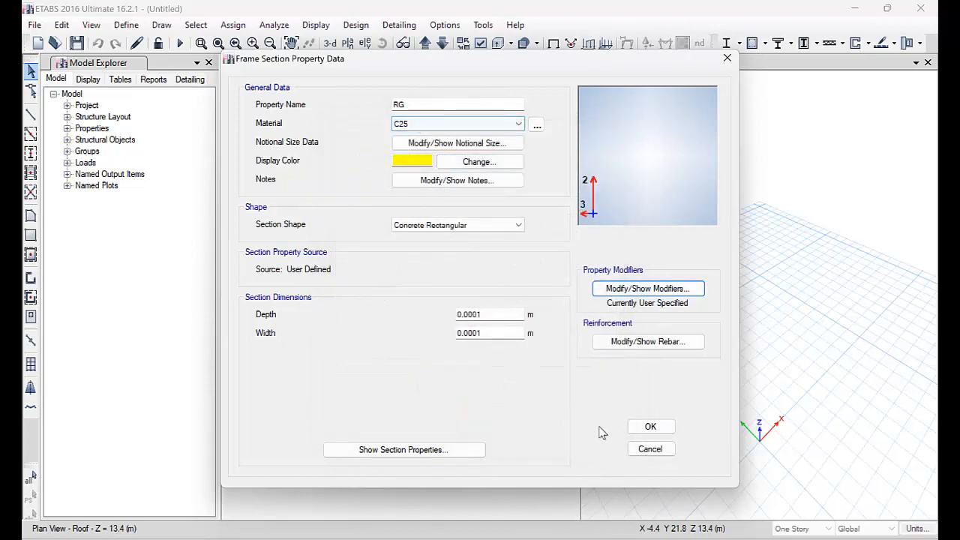
left_click(650, 426)
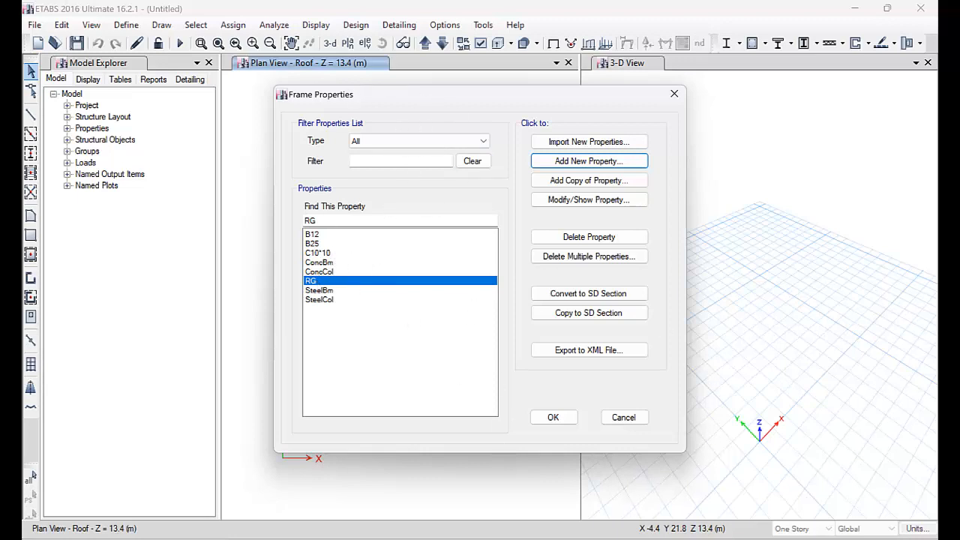
- Switch to AutoCAD, review the DXF plan's layer list for the slab layers, and return to ETABS
left_click(620, 537)
left_click(570, 488)
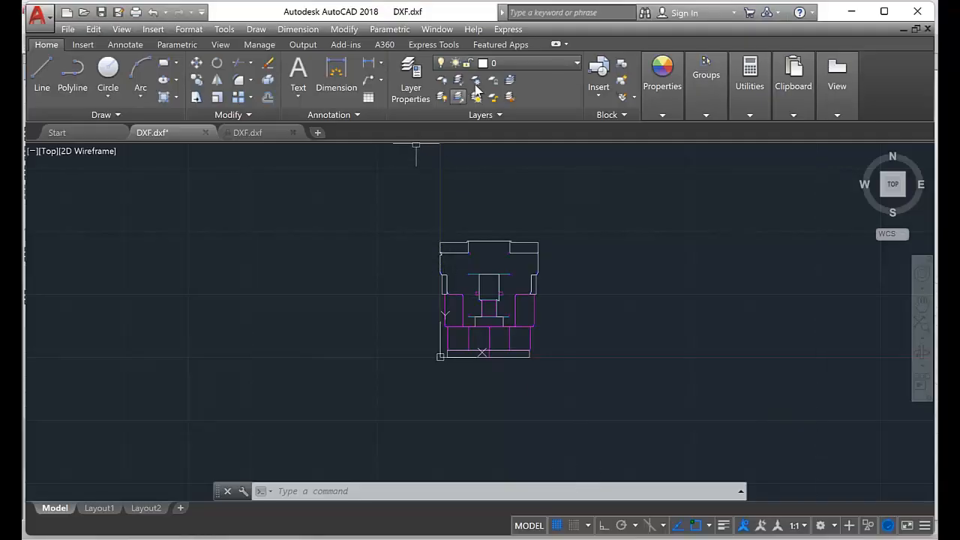
left_click(487, 64)
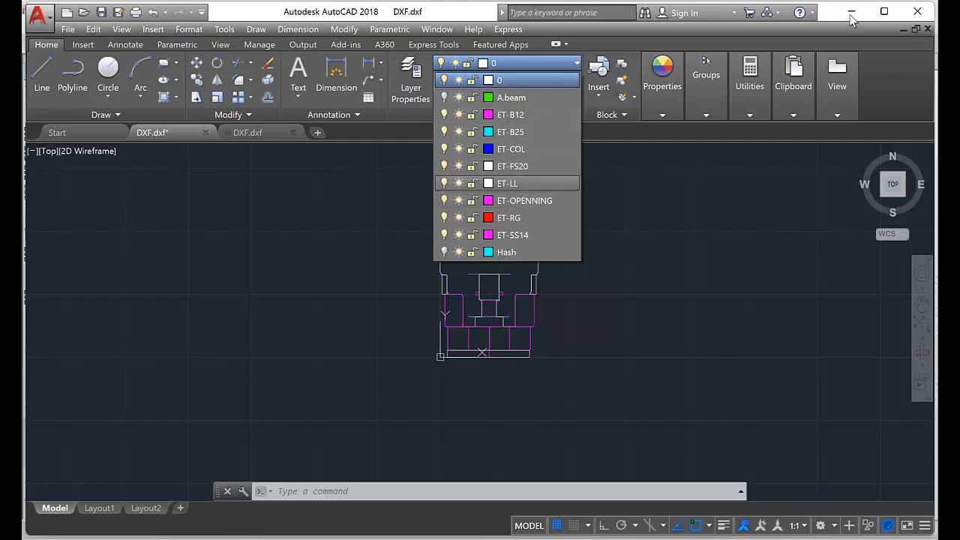
left_click(767, 242)
left_click(852, 12)
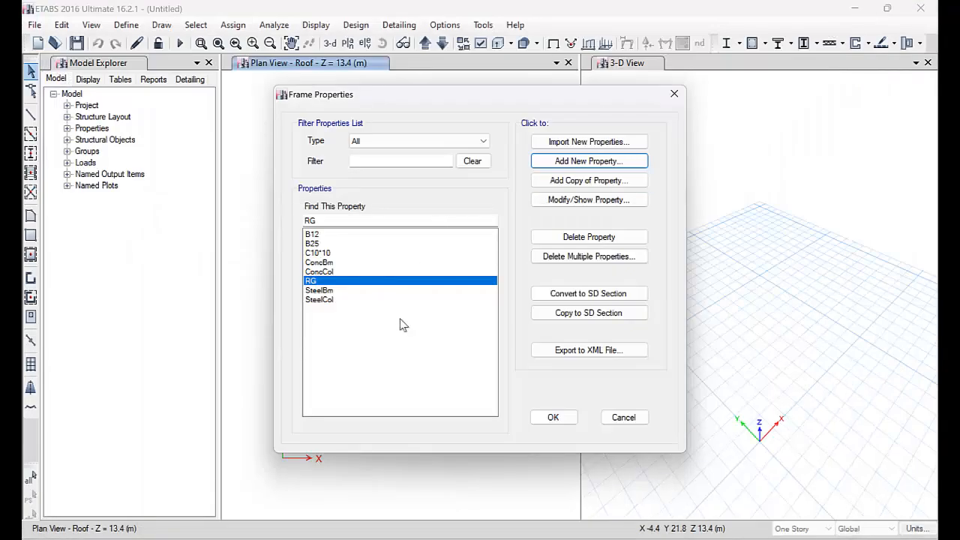
- Accept the frame section list and add a new slab section named FS 20
left_click(564, 418)
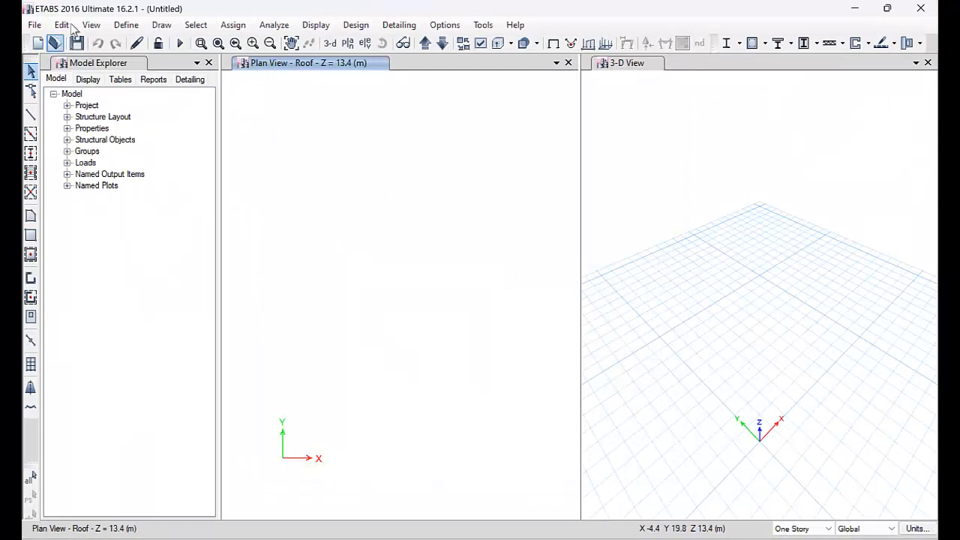
left_click(126, 25)
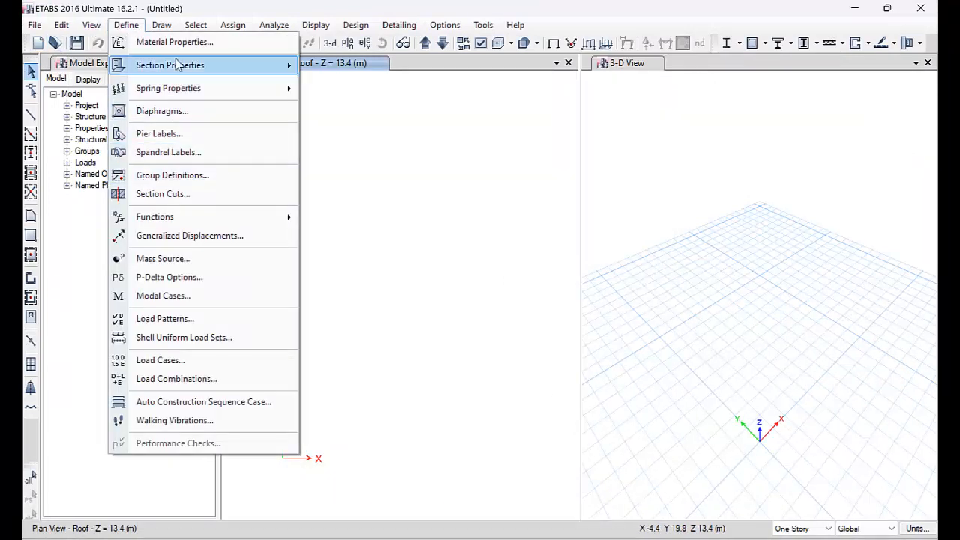
mouse_move(268, 65)
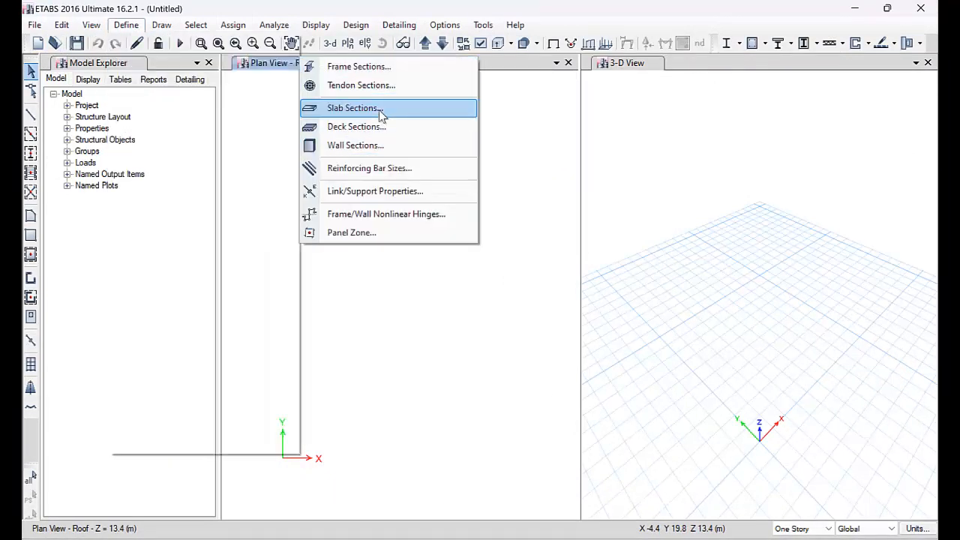
left_click(380, 109)
left_click(606, 223)
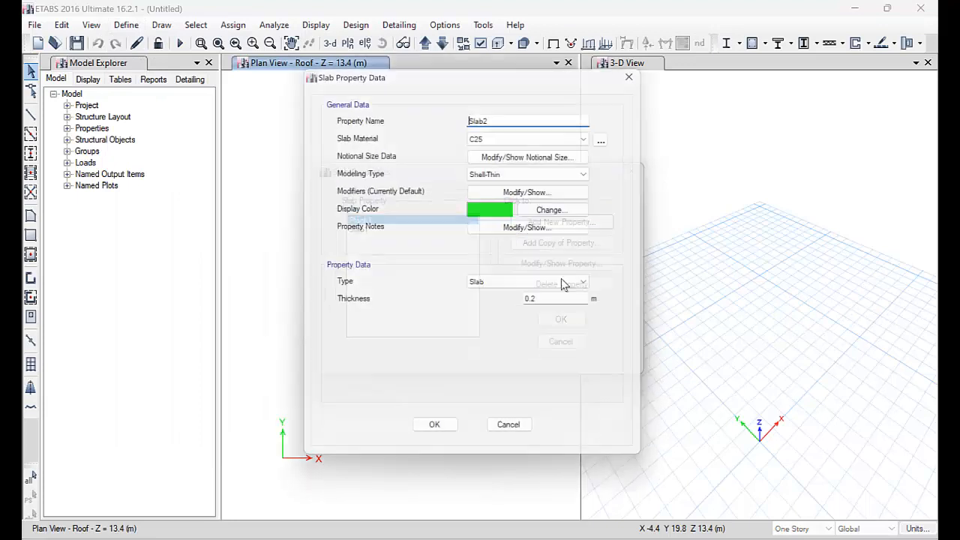
double_click(540, 125)
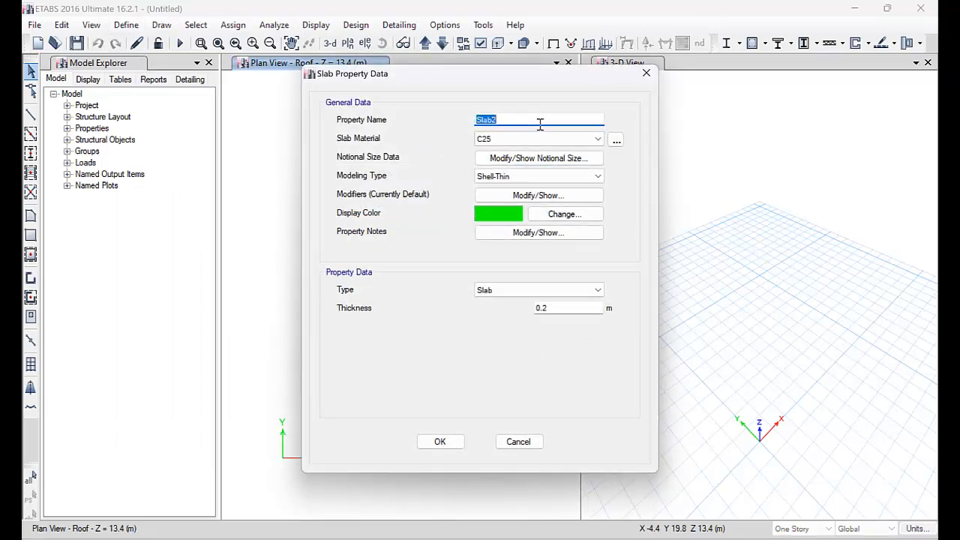
type("S 20")
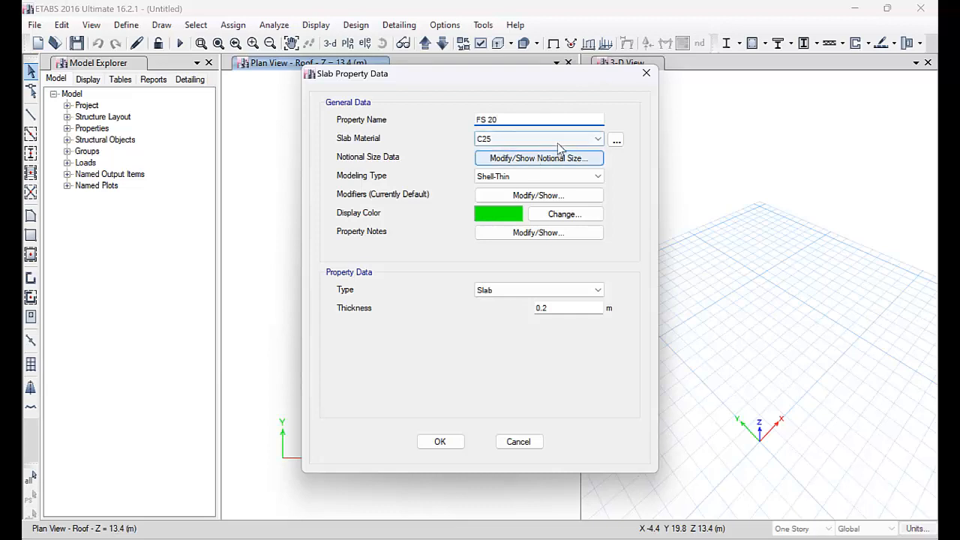
- Save the FS 20 slab with C25 material, Shell-Thin modeling and 0.2 m thickness, and accept the slab list
left_click(561, 142)
left_click(560, 142)
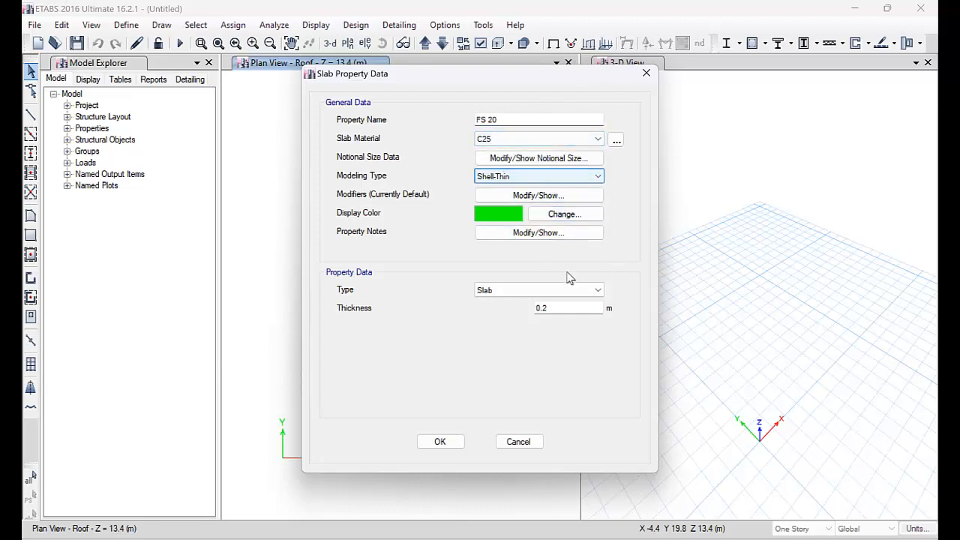
left_click(538, 312)
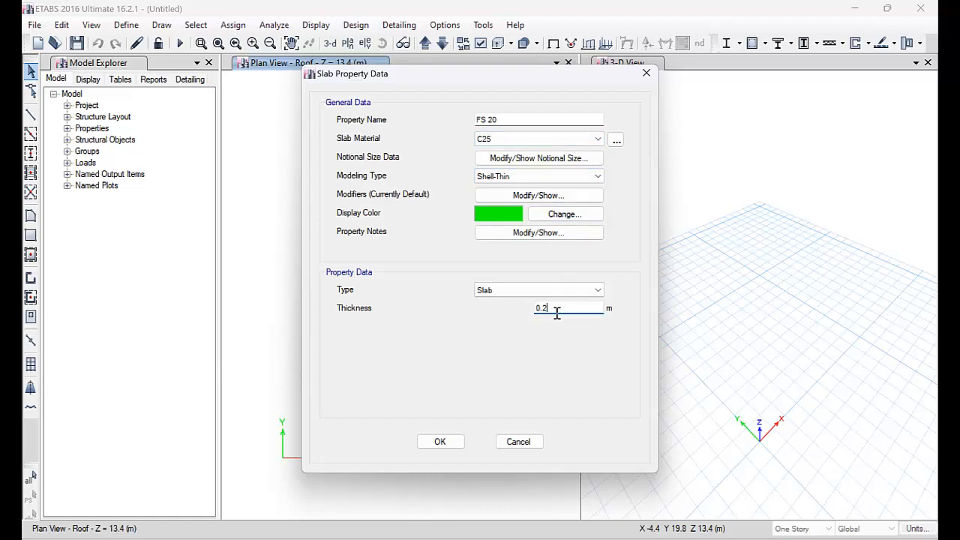
left_click(441, 447)
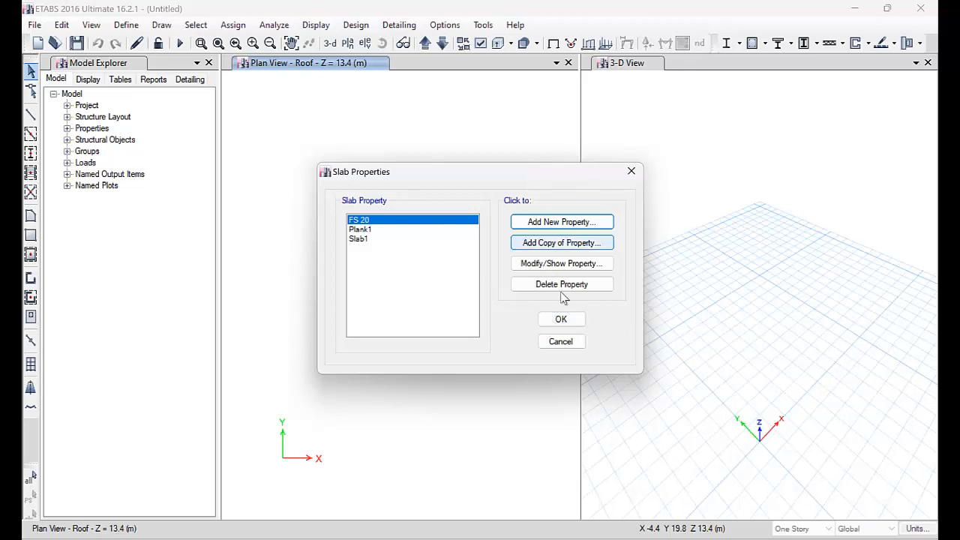
left_click(561, 319)
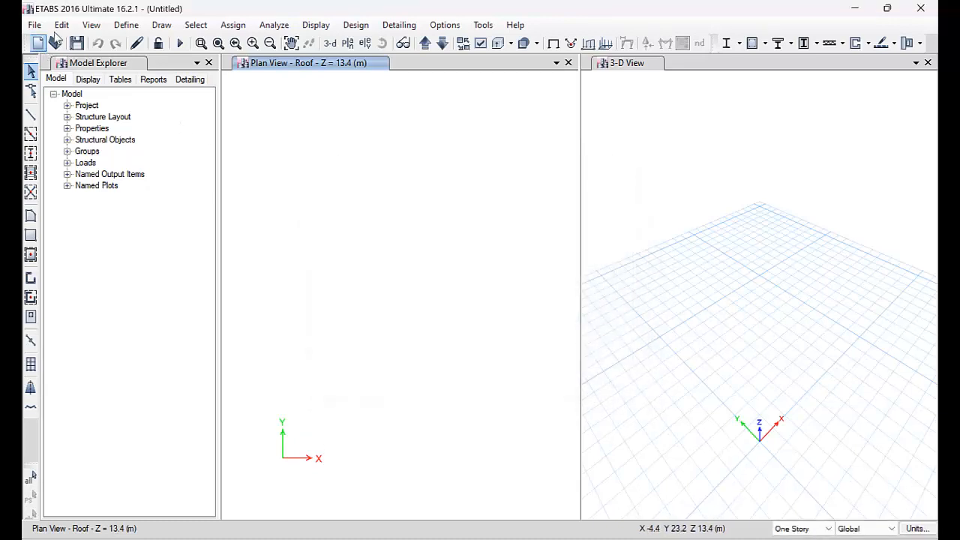
- Add a copy of the FS 20 slab section named ET-LL with 0.2 m thickness and accept the slab list
left_click(127, 27)
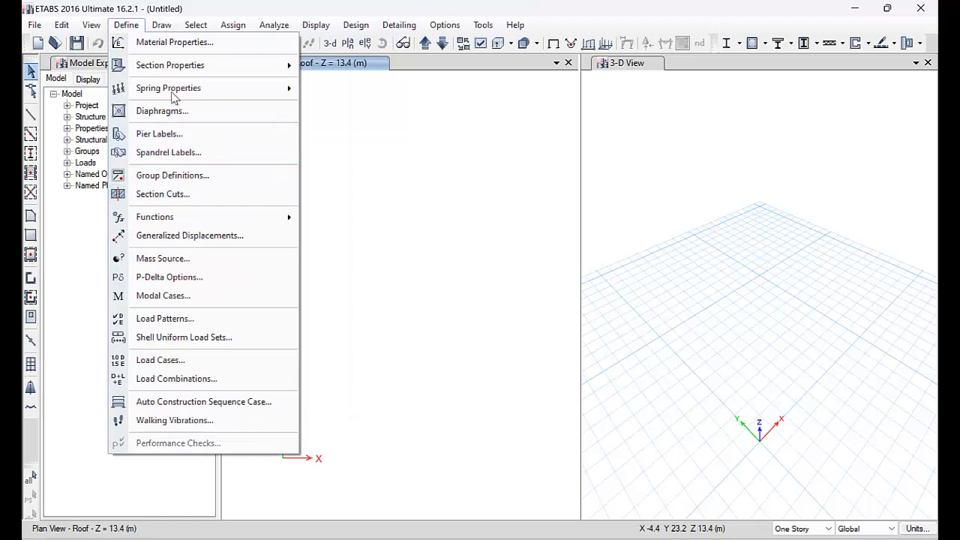
mouse_move(184, 75)
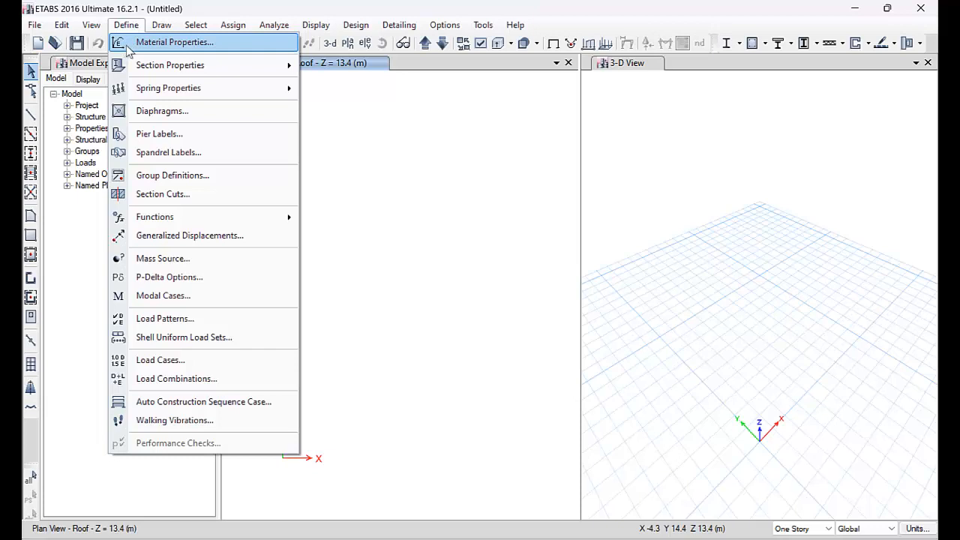
mouse_move(234, 69)
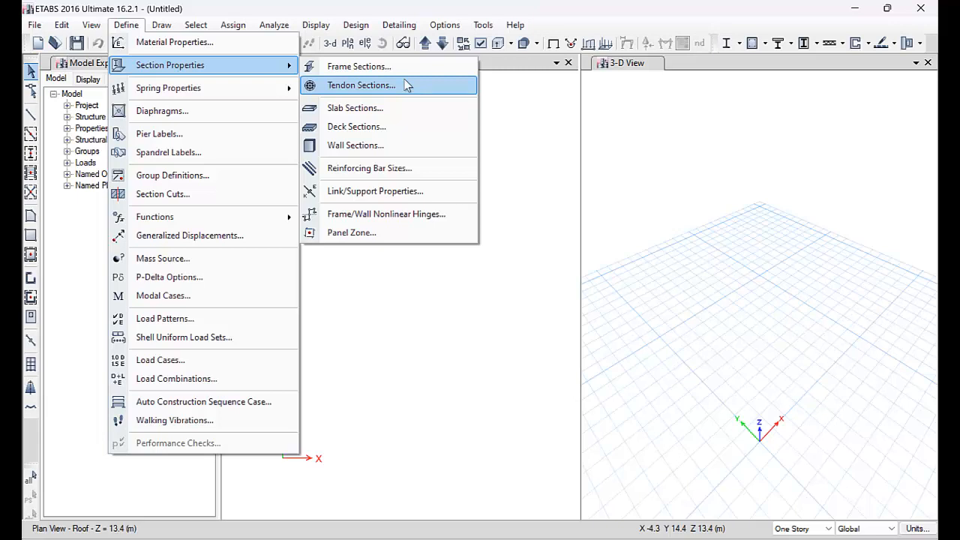
left_click(367, 108)
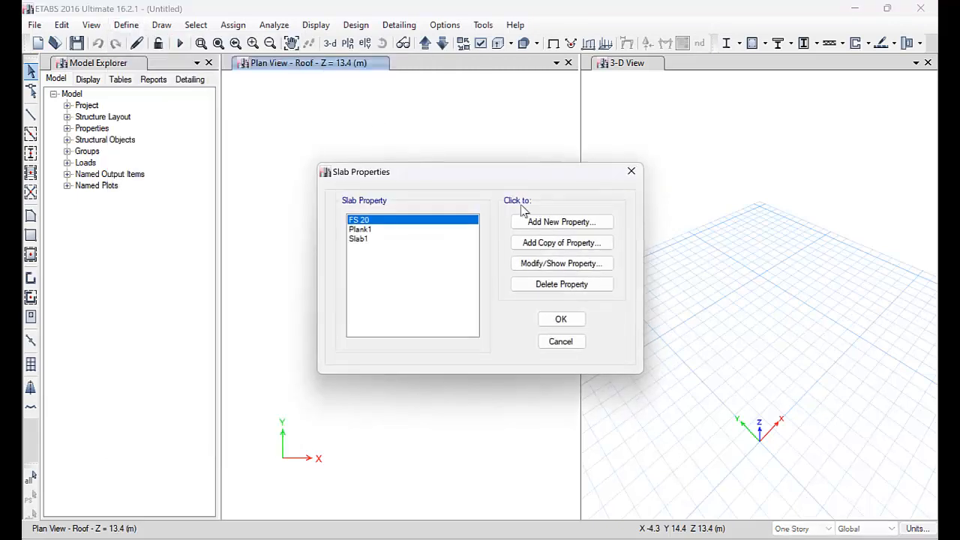
left_click(548, 249)
double_click(537, 119)
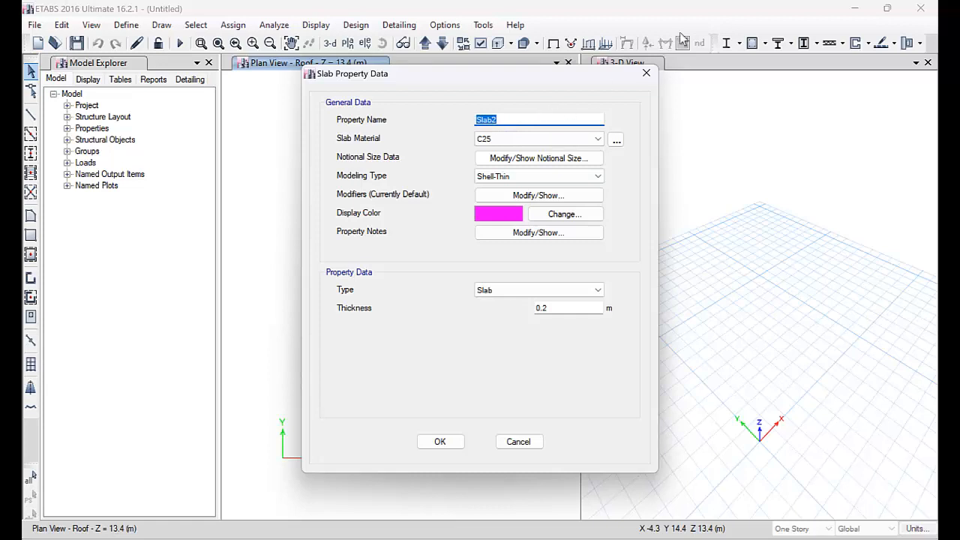
type("ET-LL")
left_click(564, 309)
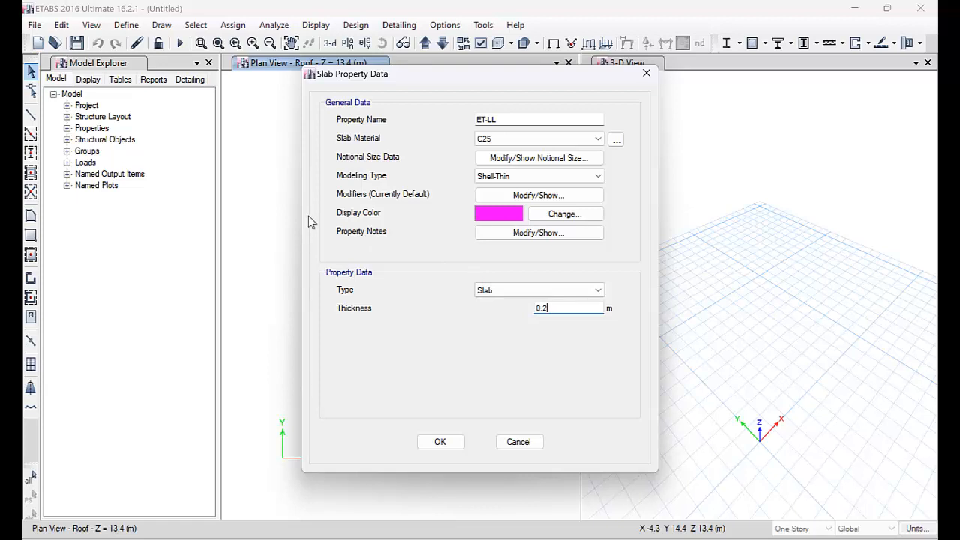
left_click(437, 442)
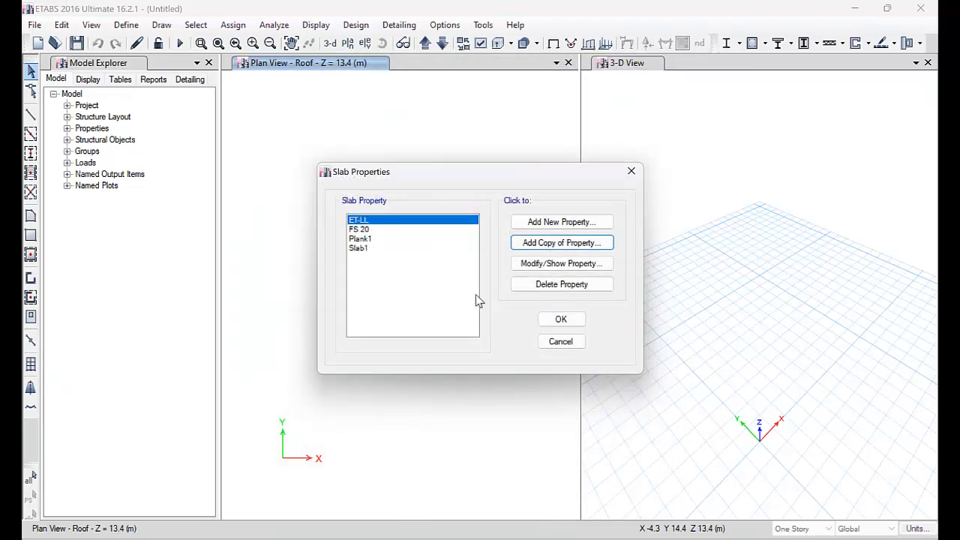
left_click(559, 321)
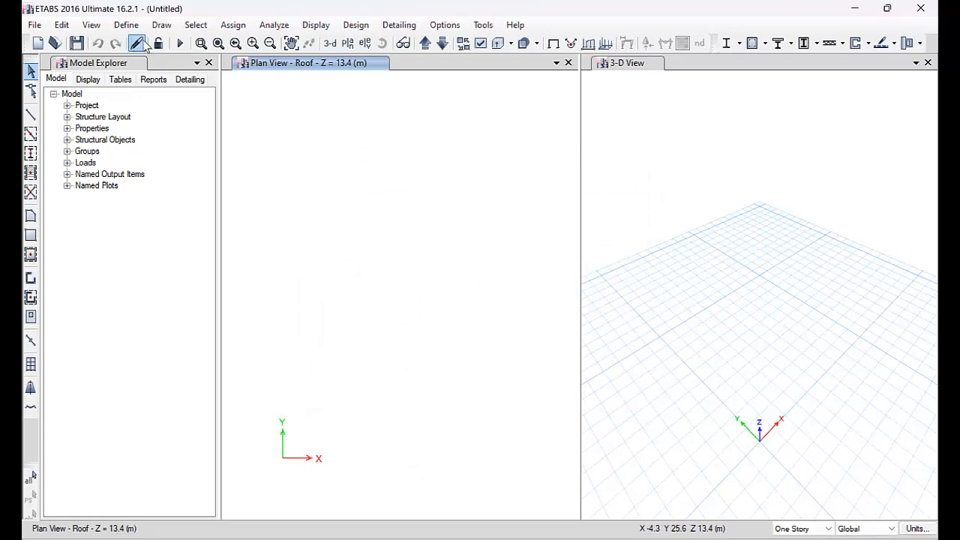
- Switch to AutoCAD and check the DXF plan's layer names for the remaining slab sections, returning to ETABS
left_click(126, 24)
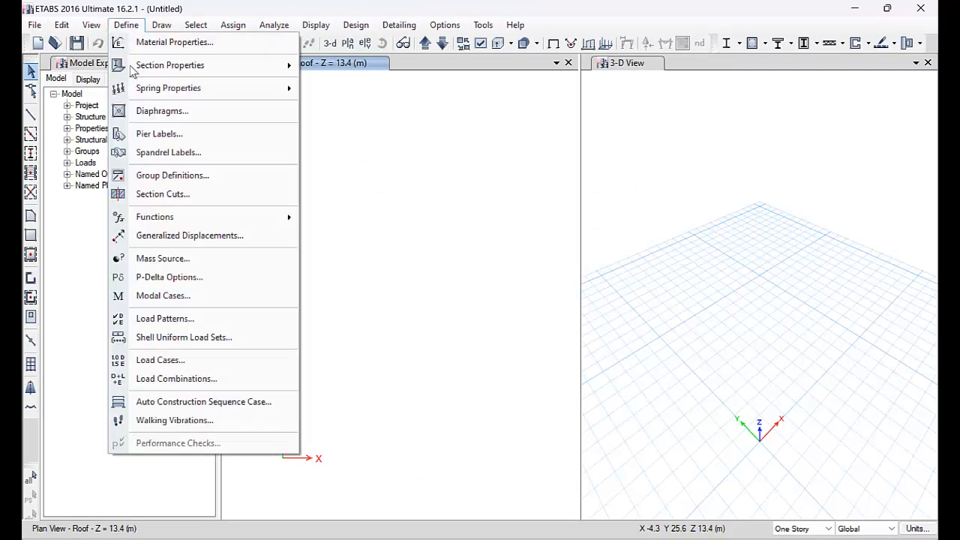
left_click(484, 157)
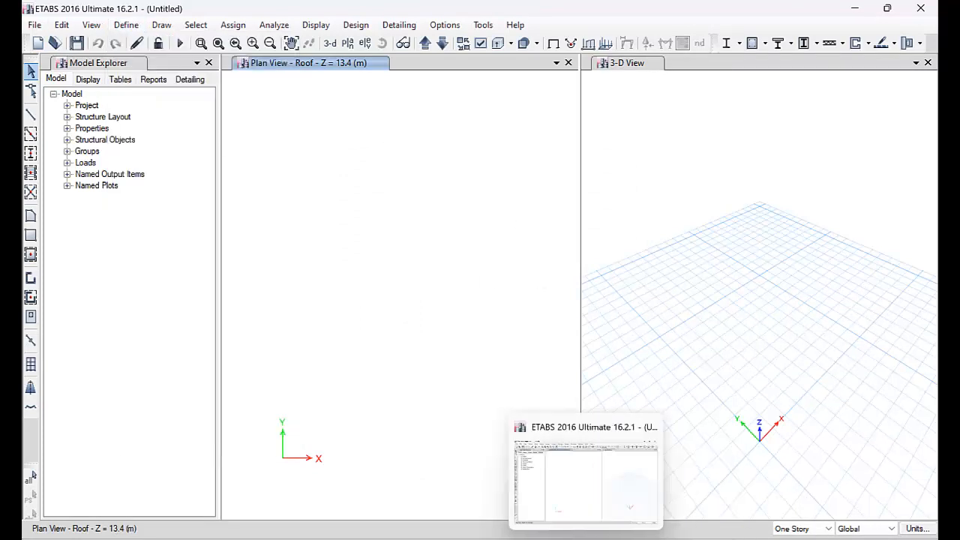
left_click(584, 539)
left_click(585, 539)
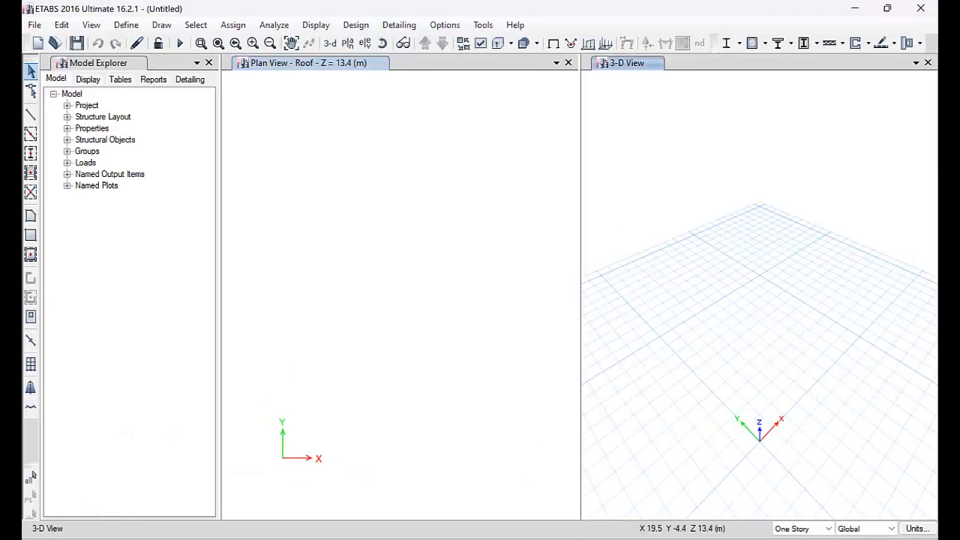
left_click(567, 456)
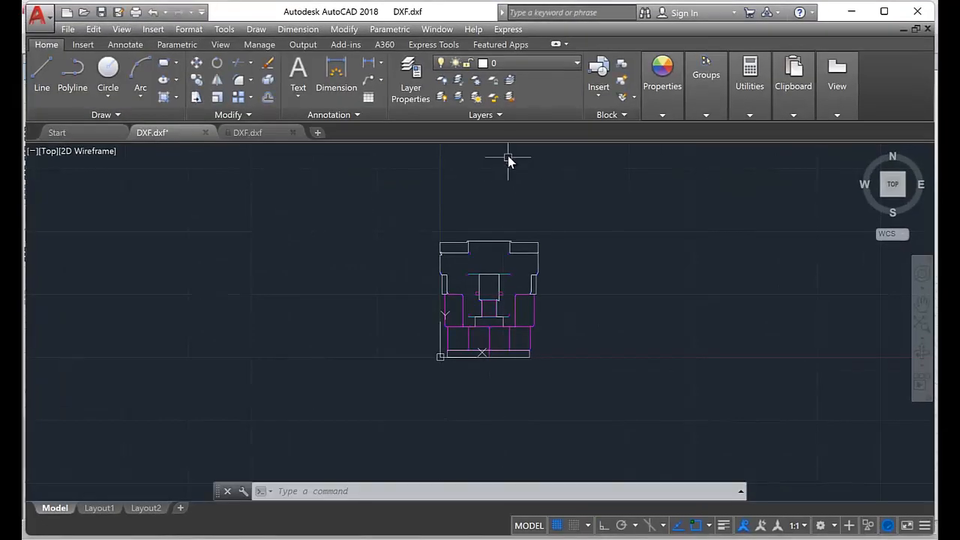
left_click(515, 64)
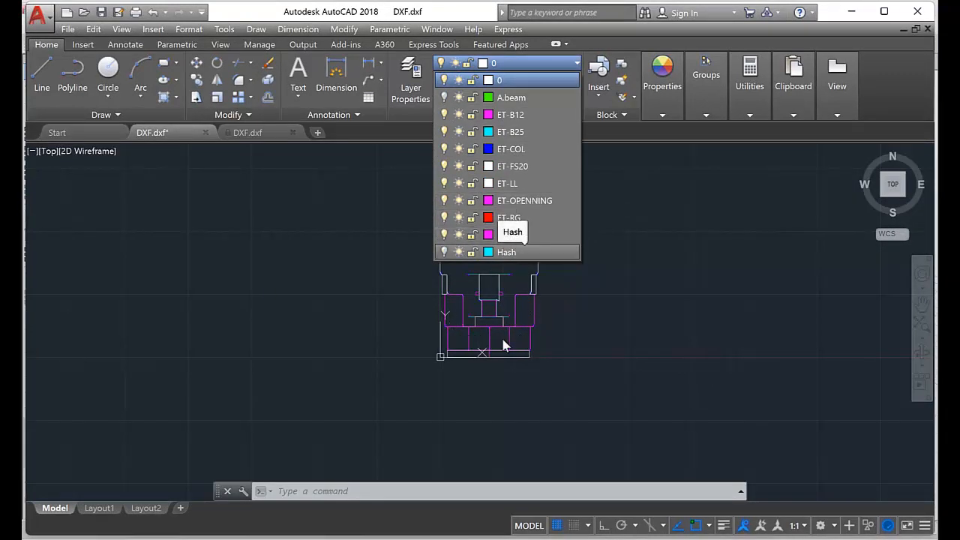
left_click(635, 307)
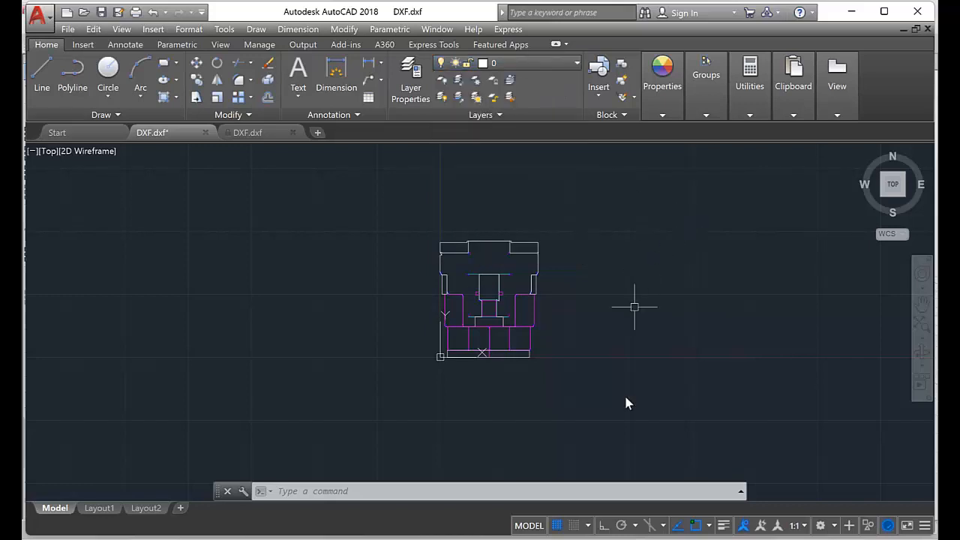
key("Escape")
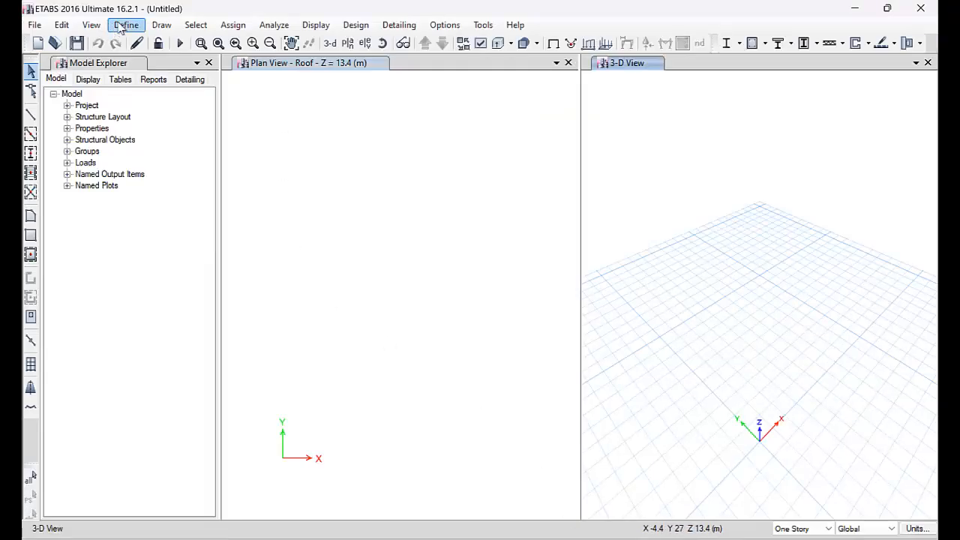
- Add a copy of the ET-LL slab section named SS16 with 0.16 m thickness and accept the slab list
left_click(122, 25)
mouse_move(205, 66)
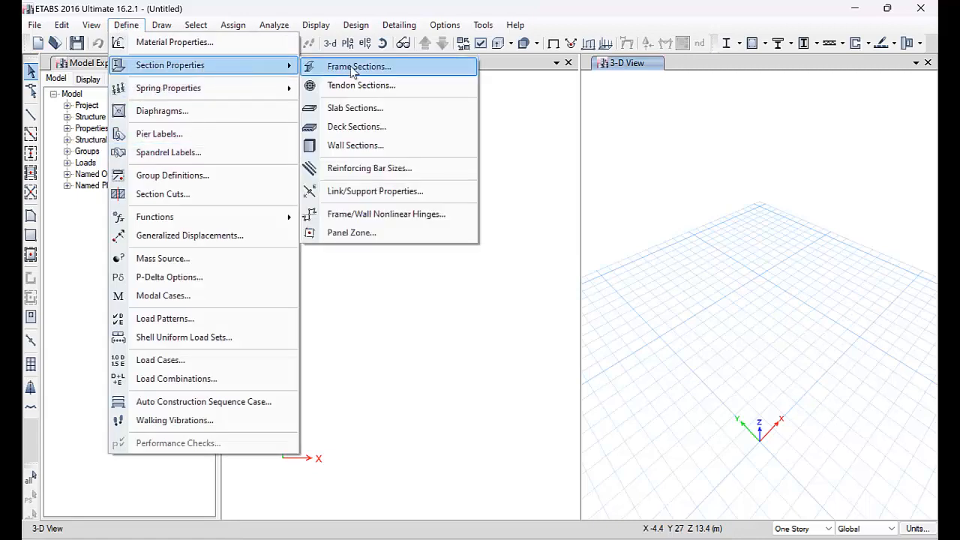
left_click(355, 108)
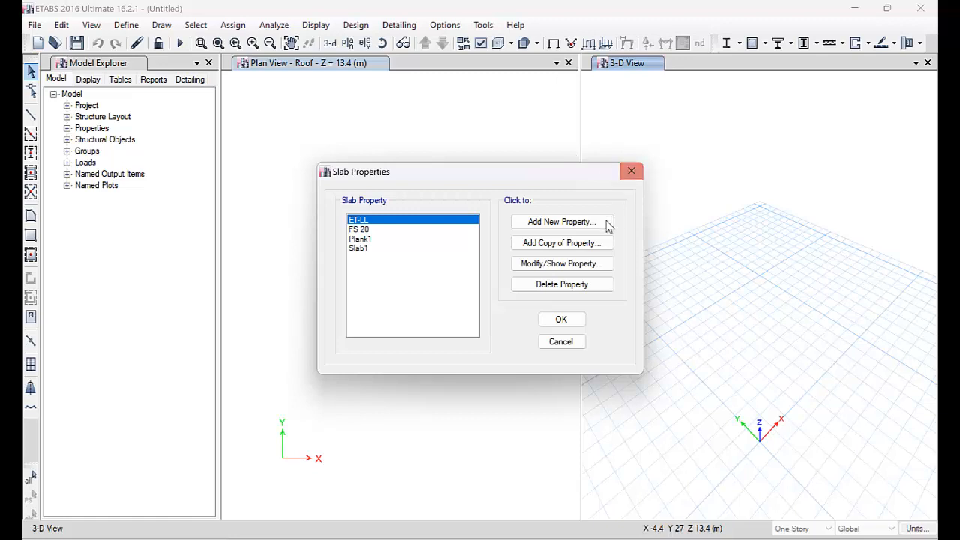
left_click(566, 245)
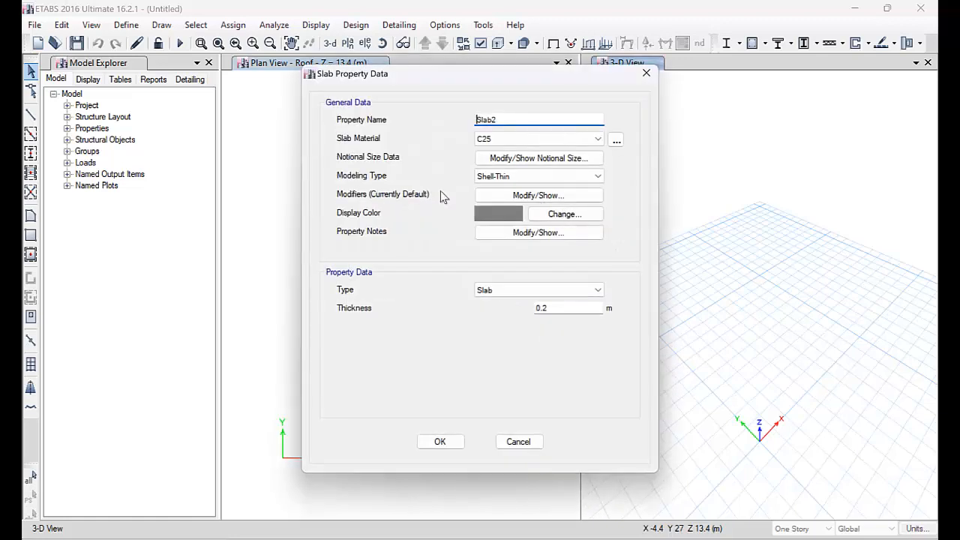
double_click(530, 120)
type("SS16")
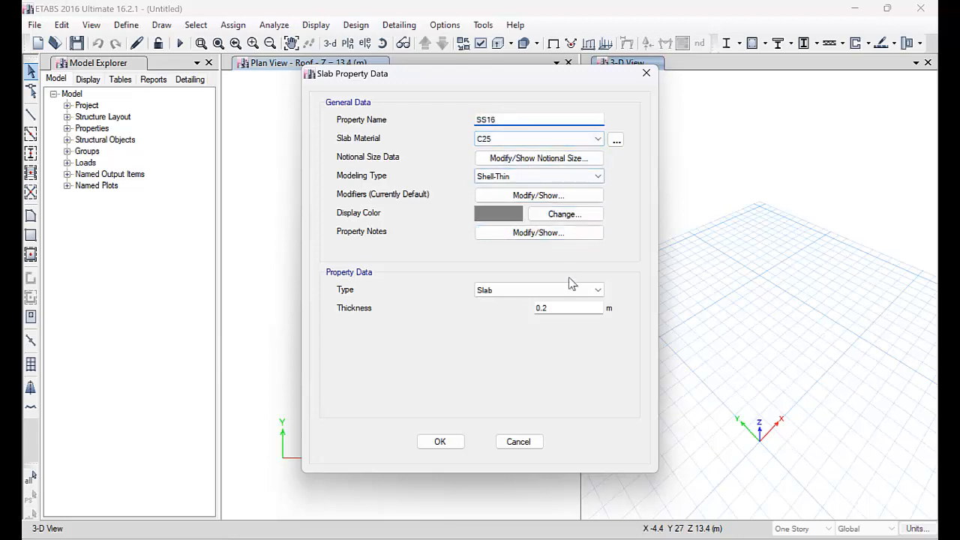
left_click(568, 312)
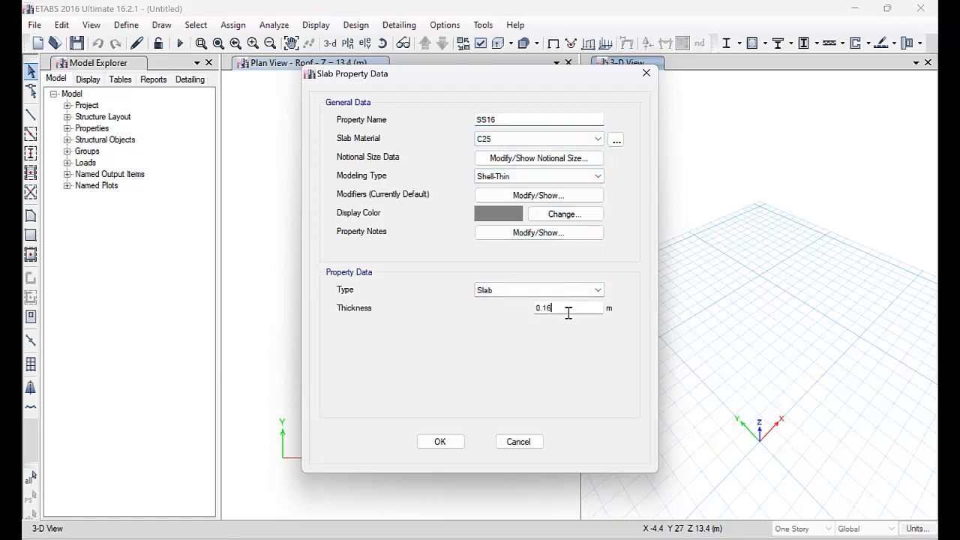
left_click(439, 442)
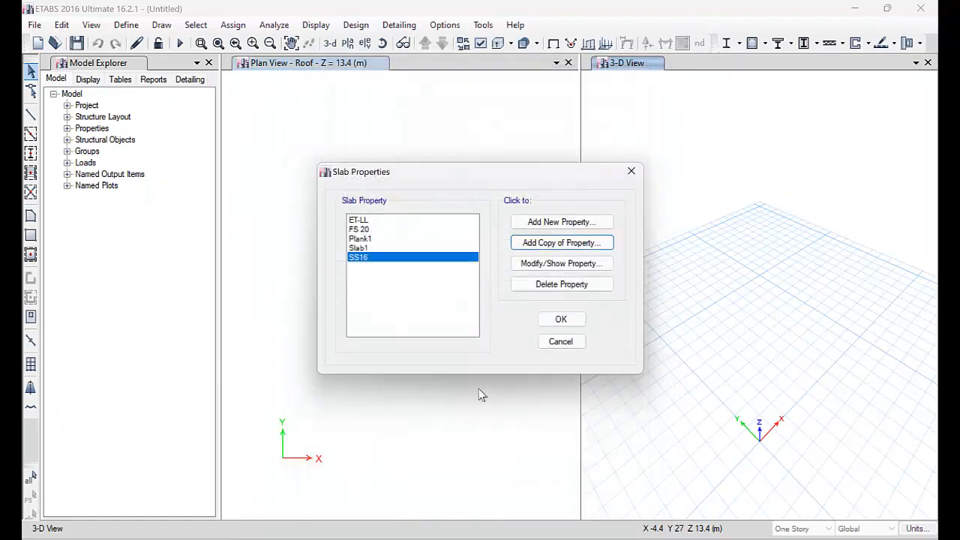
left_click(561, 319)
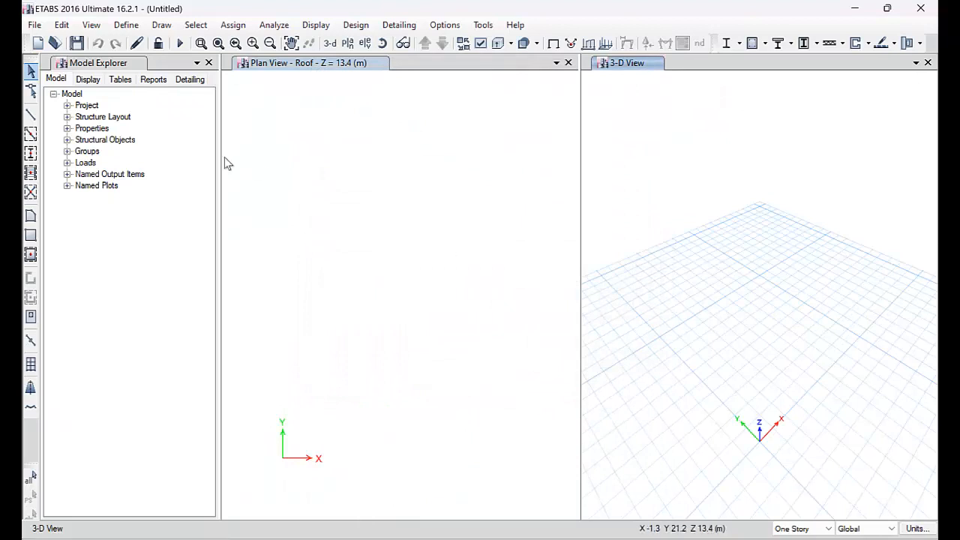
- Close the Roof plan view and display the Ground Floor plan in the remaining view window
left_click(568, 62)
scroll(508, 354, "down", 3)
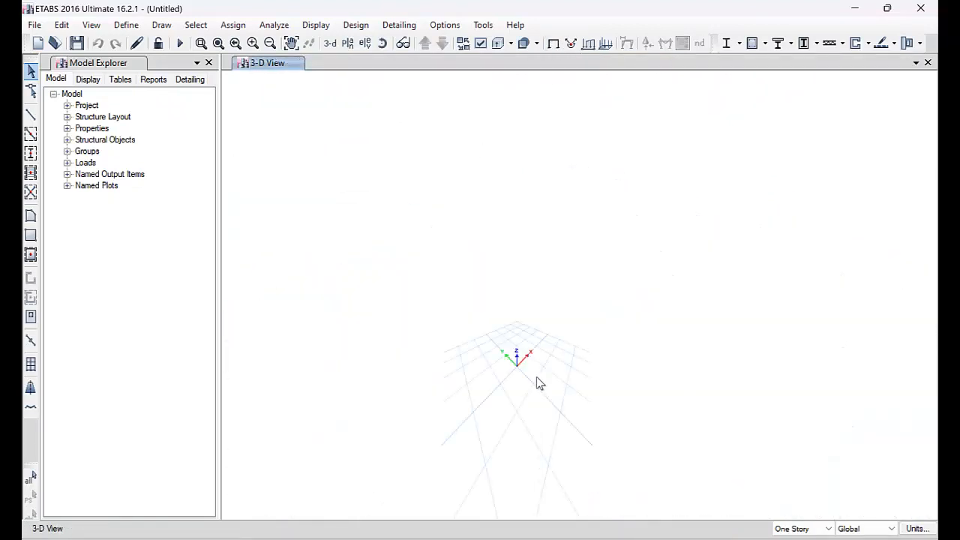
scroll(536, 378, "up", 3)
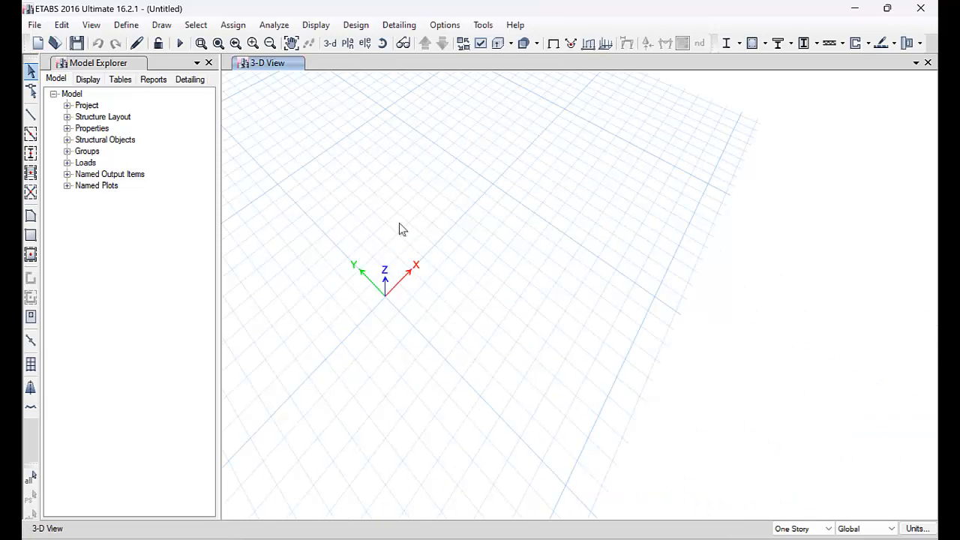
scroll(393, 298, "up", 2)
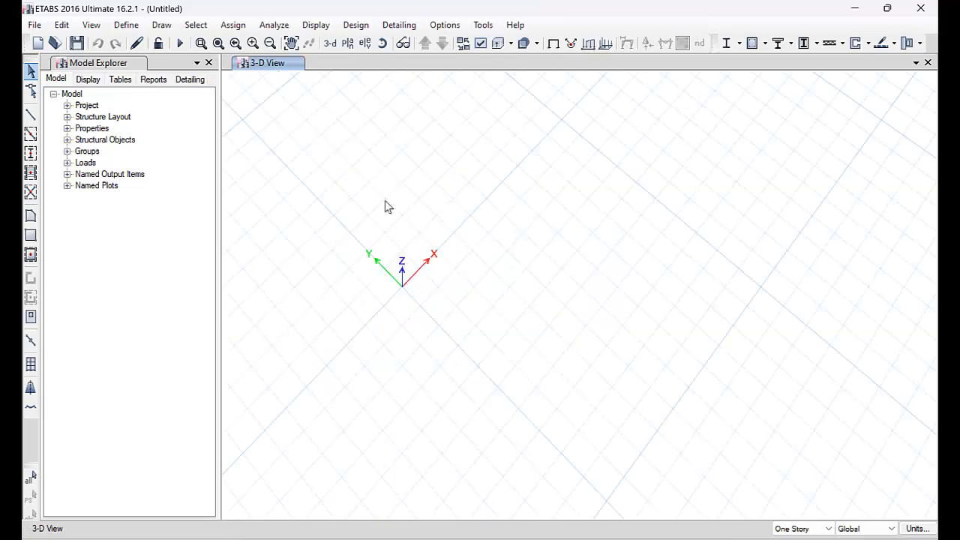
left_click(348, 43)
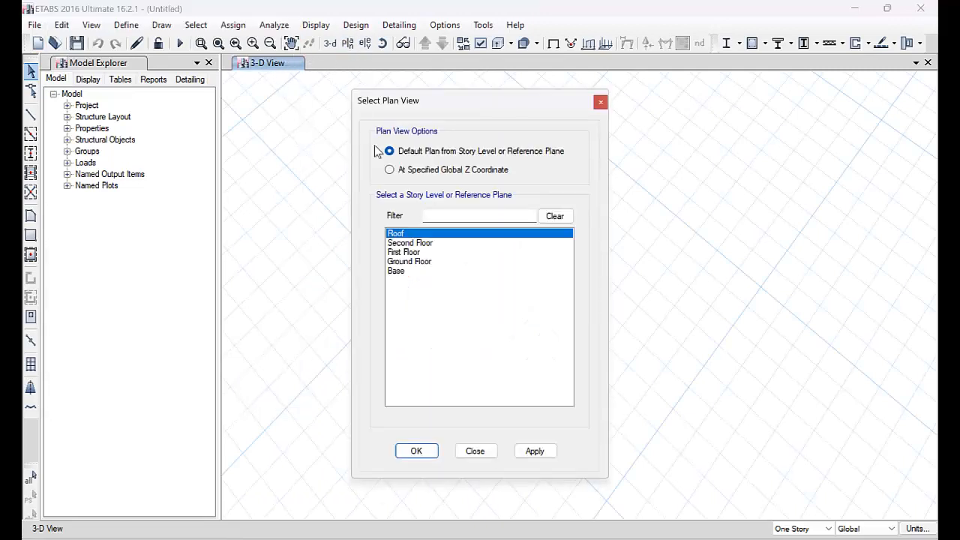
left_click(406, 262)
left_click(426, 451)
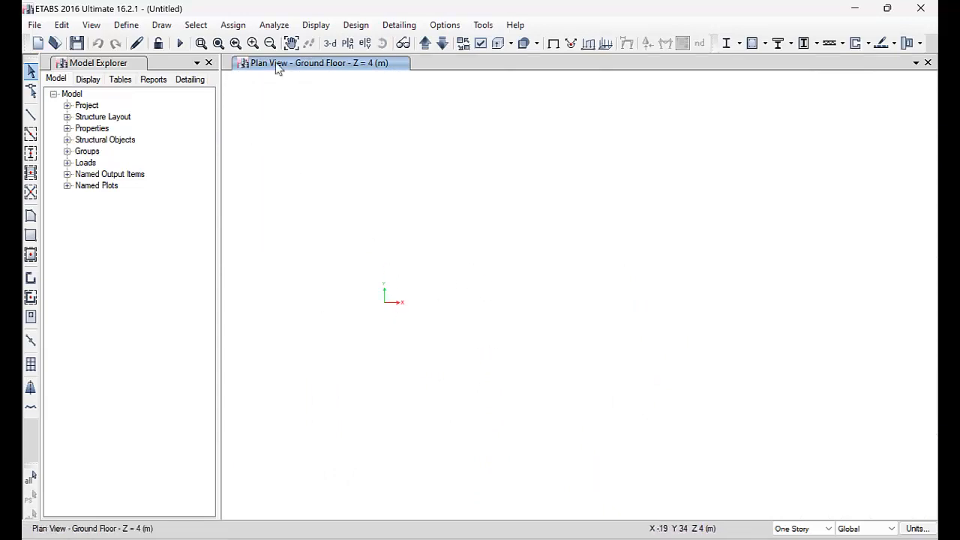
- Open the DXF file from the PROJECT folder on drive D as an architectural plan import
left_click(36, 25)
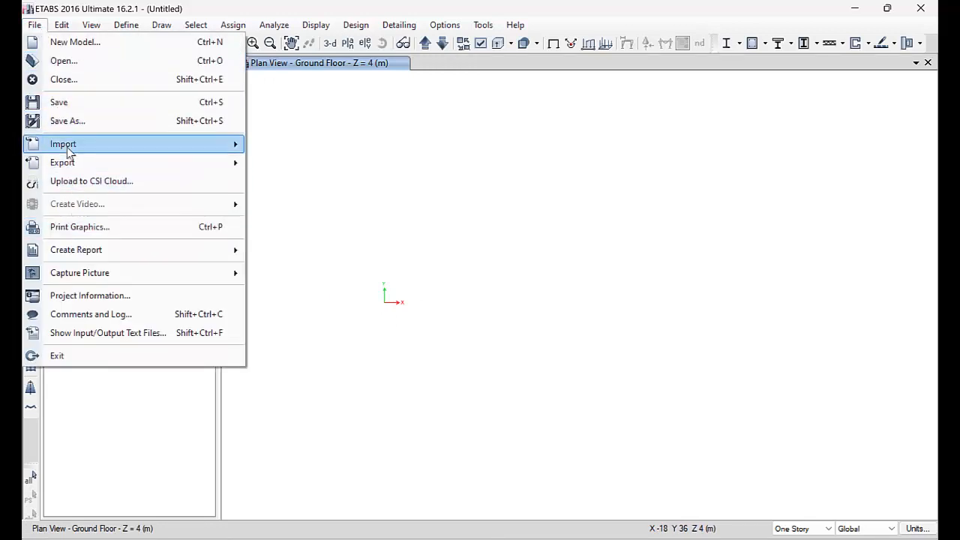
mouse_move(84, 152)
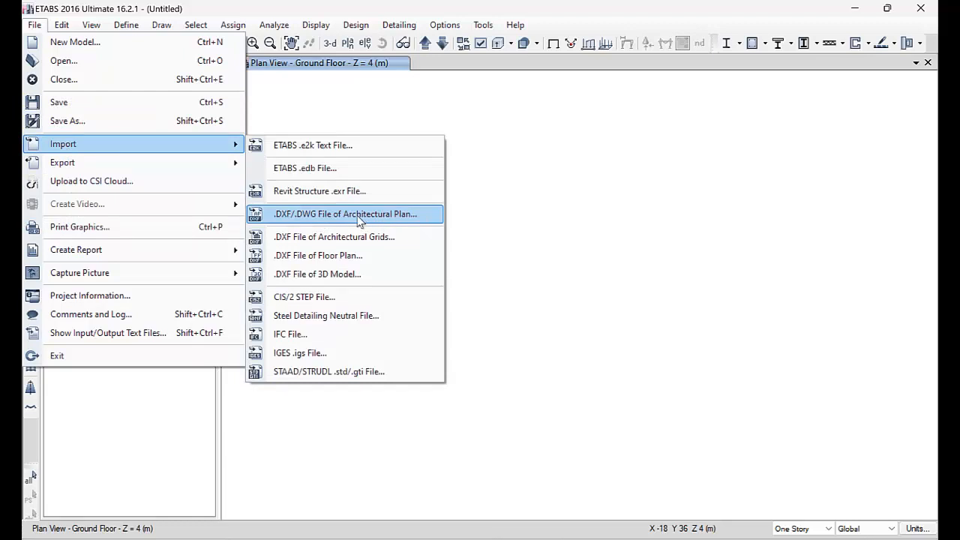
left_click(419, 215)
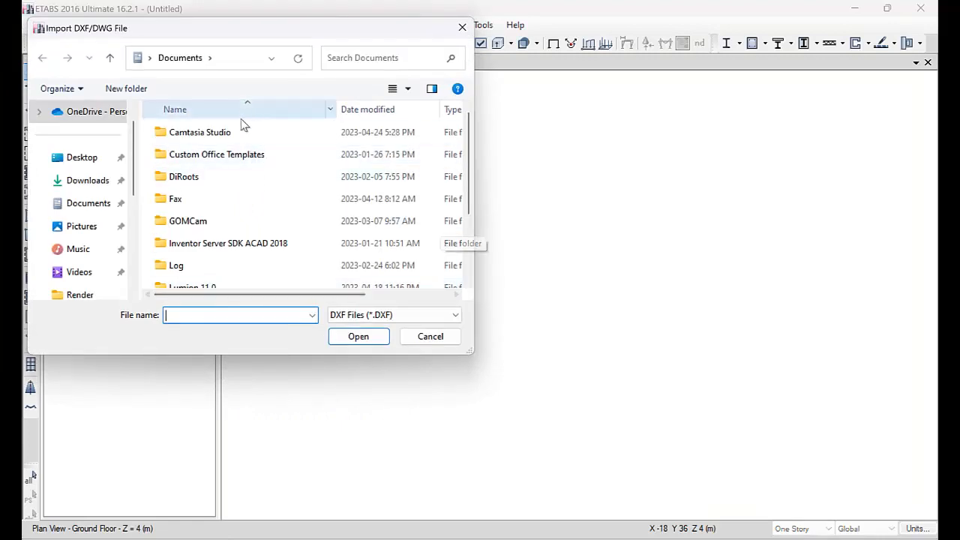
scroll(139, 261, "down", 5)
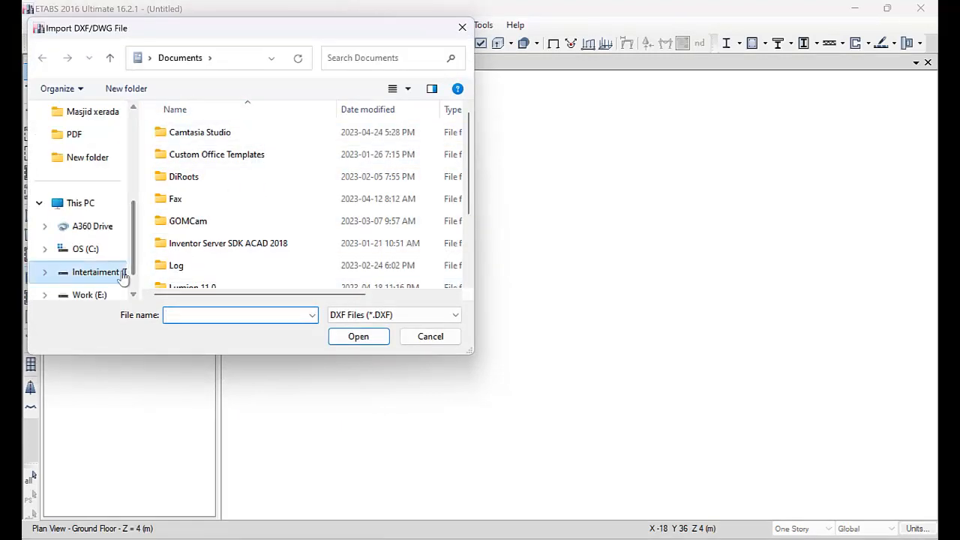
left_click(98, 271)
scroll(288, 279, "down", 5)
scroll(285, 270, "up", 1)
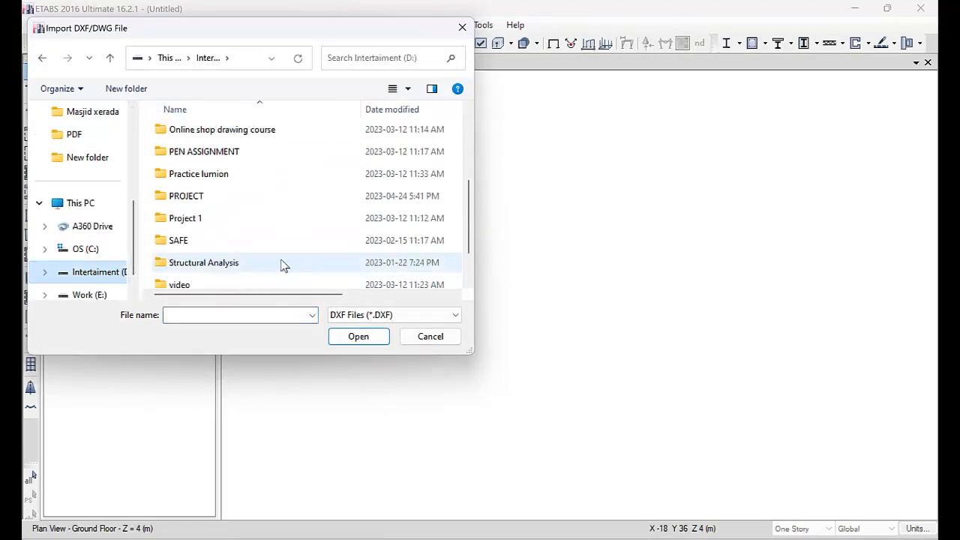
double_click(264, 200)
left_click(202, 136)
left_click(349, 338)
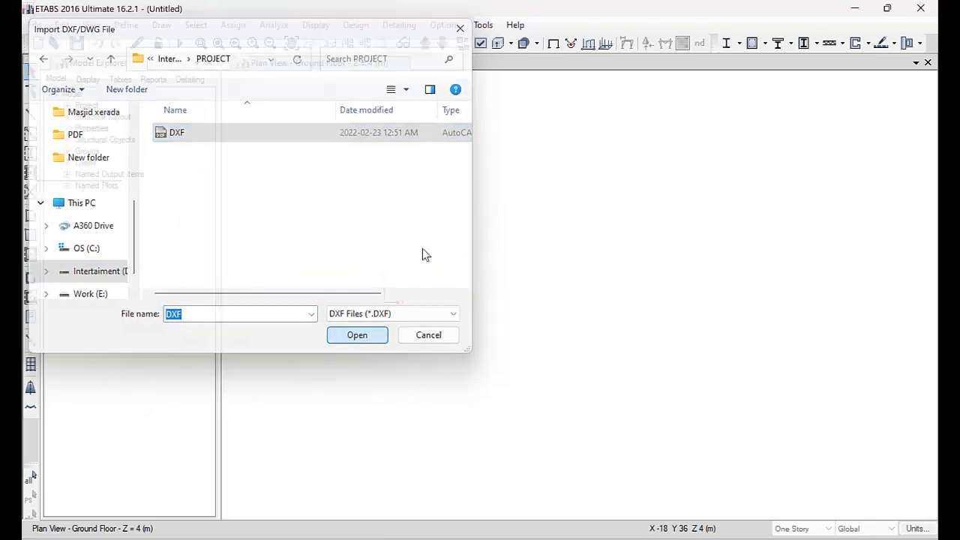
- Set the CAD drawing units to m and the story to Ground Floor, and try to import the architectural plan
left_click(577, 164)
left_click(575, 216)
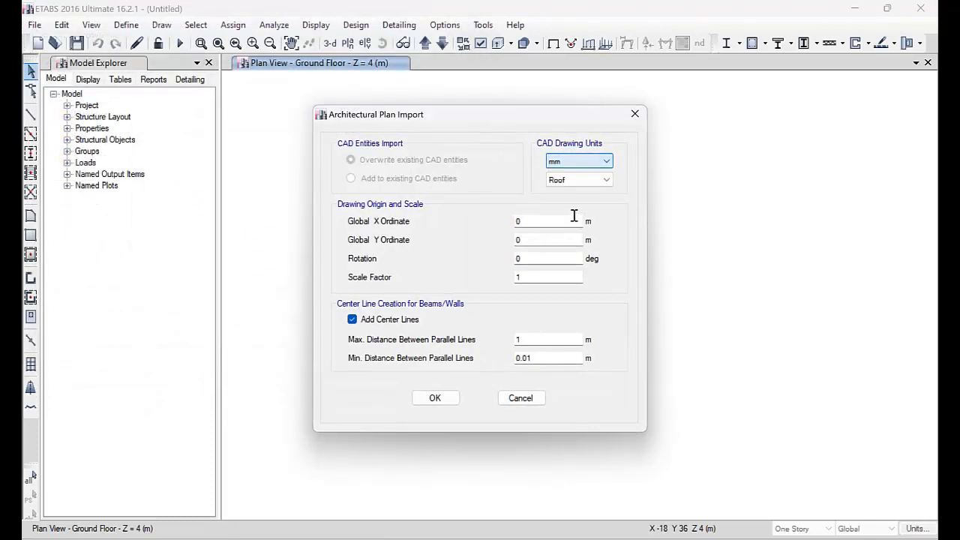
left_click(575, 167)
left_click(575, 212)
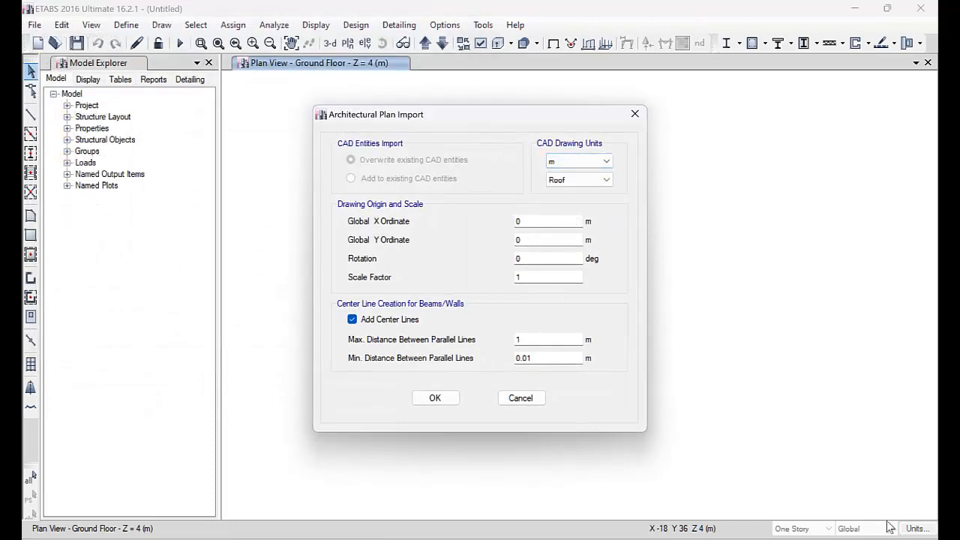
left_click(576, 180)
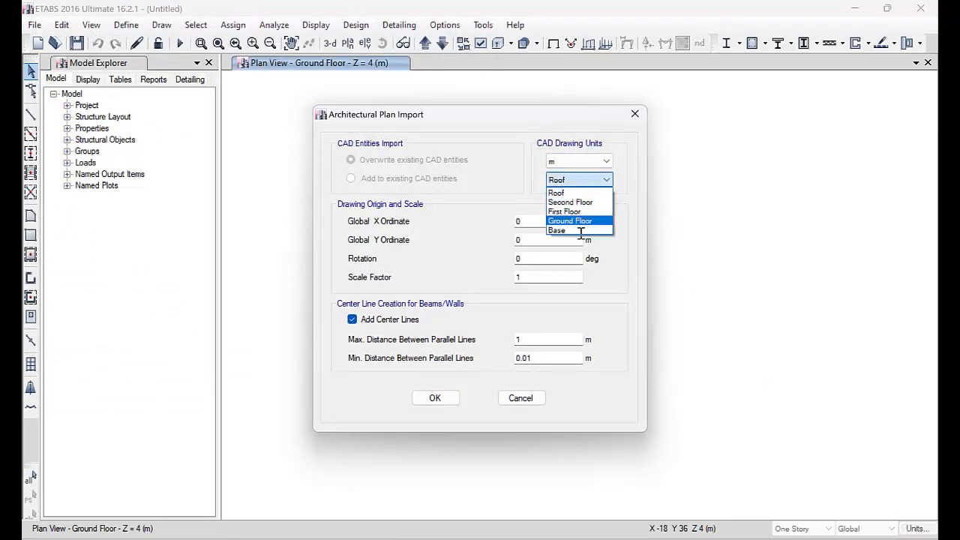
left_click(577, 221)
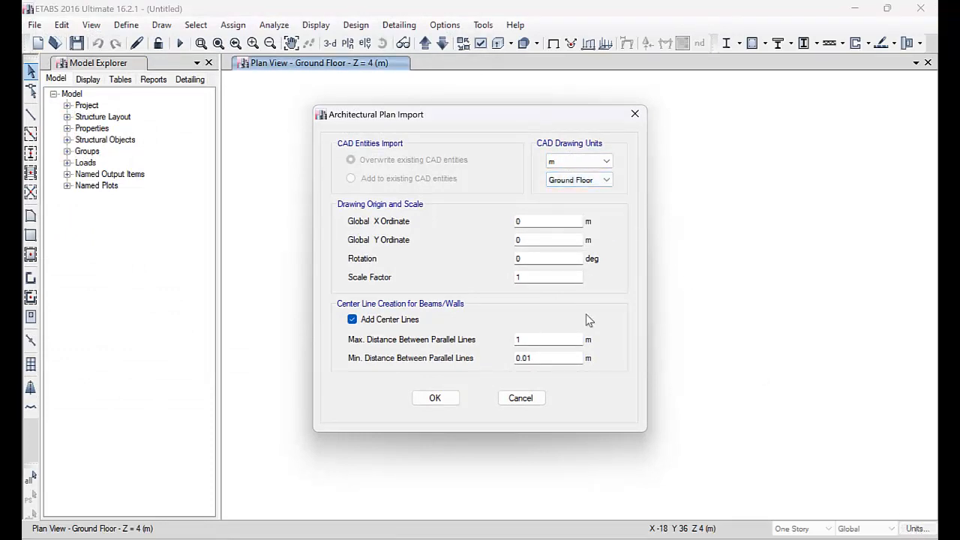
left_click(435, 397)
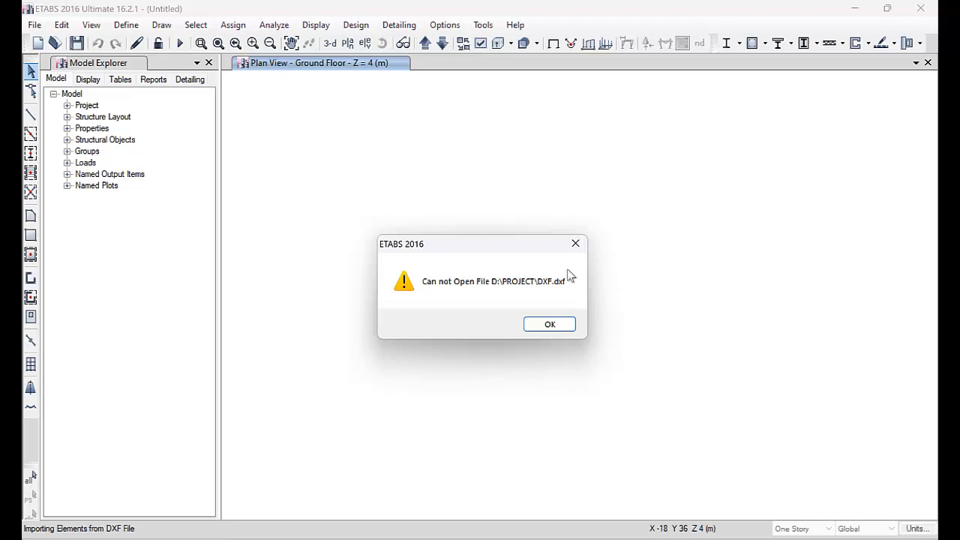
- Close the DXF drawing in AutoCAD without saving, exit AutoCAD, and return to ETABS to dismiss the import warning
mouse_move(558, 427)
mouse_move(627, 535)
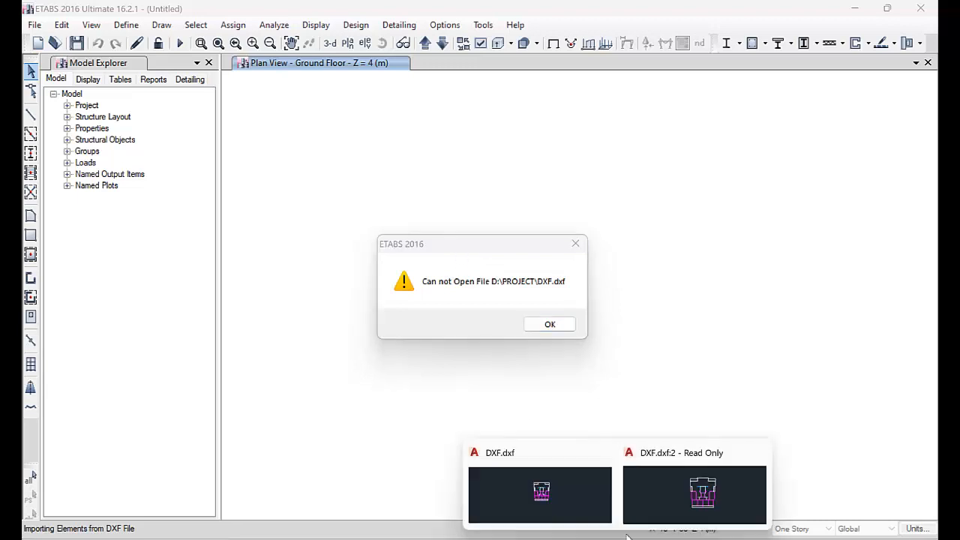
left_click(603, 452)
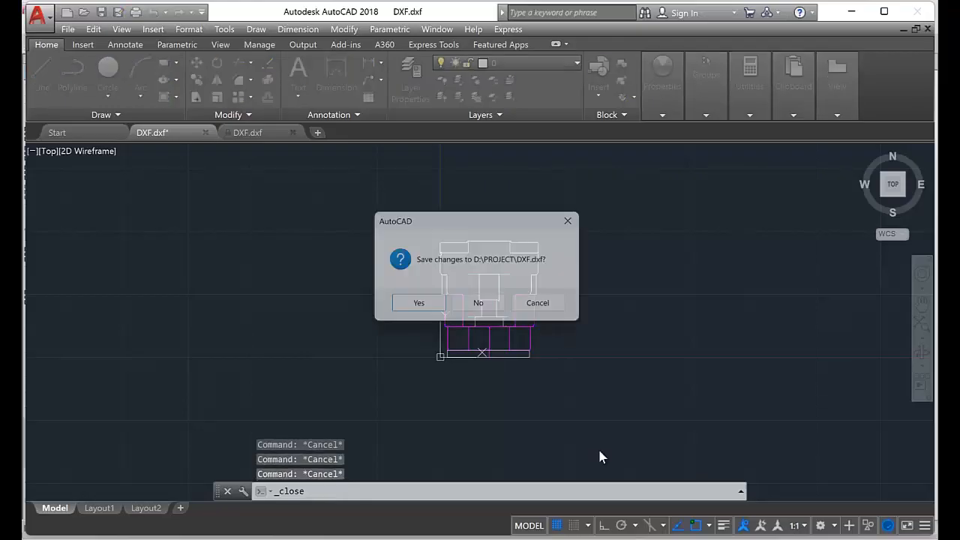
left_click(480, 307)
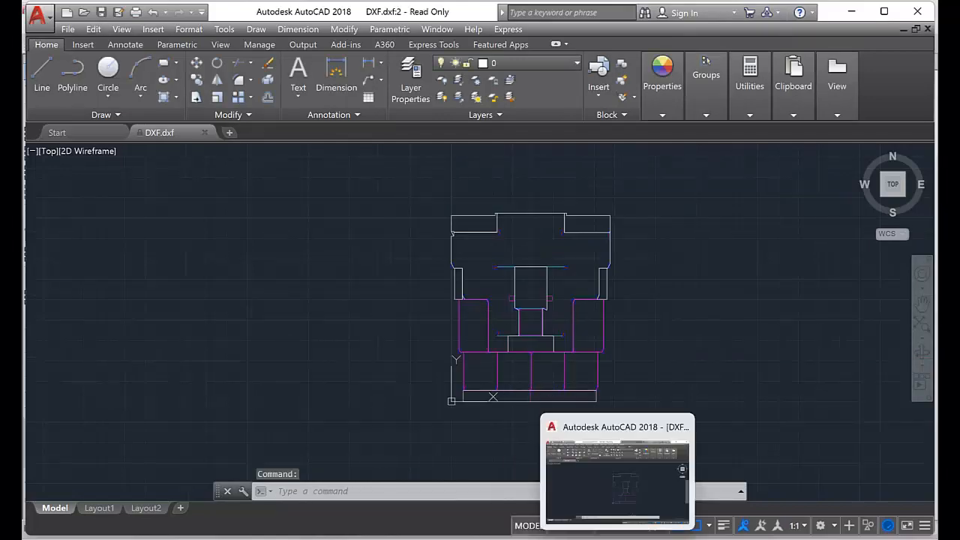
key("alt+Tab")
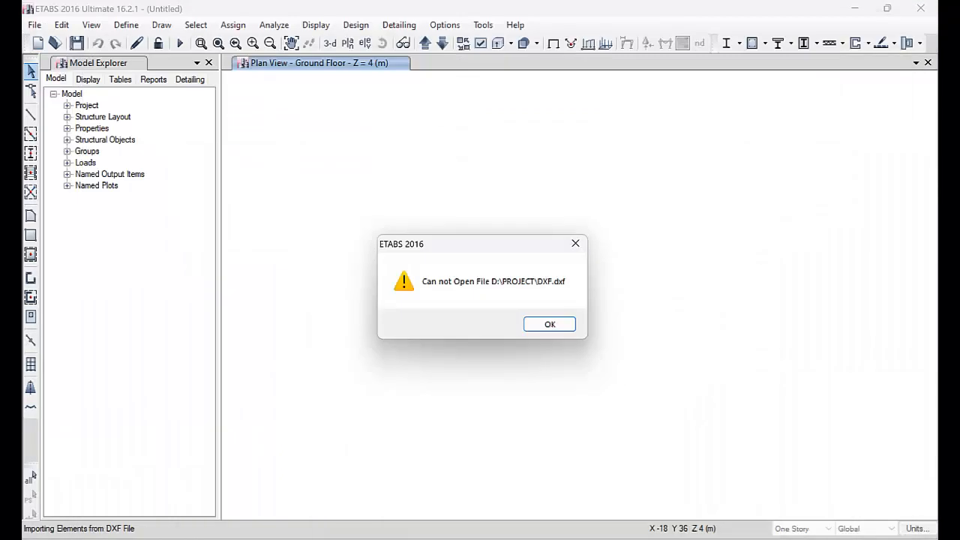
key("alt+Tab")
left_click(920, 10)
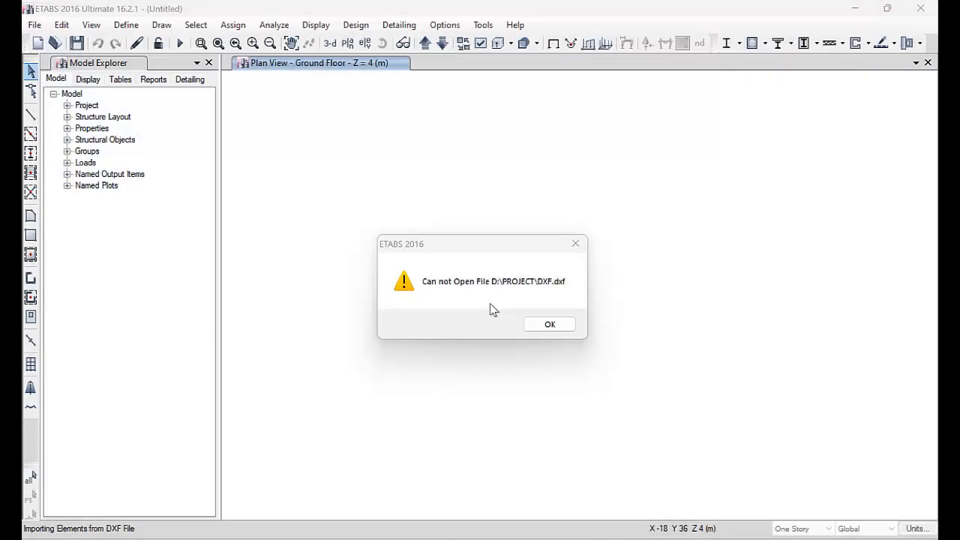
left_click(534, 323)
- Import the DXF file again as an architectural plan on the Ground Floor, with drawing units in m
left_click(34, 25)
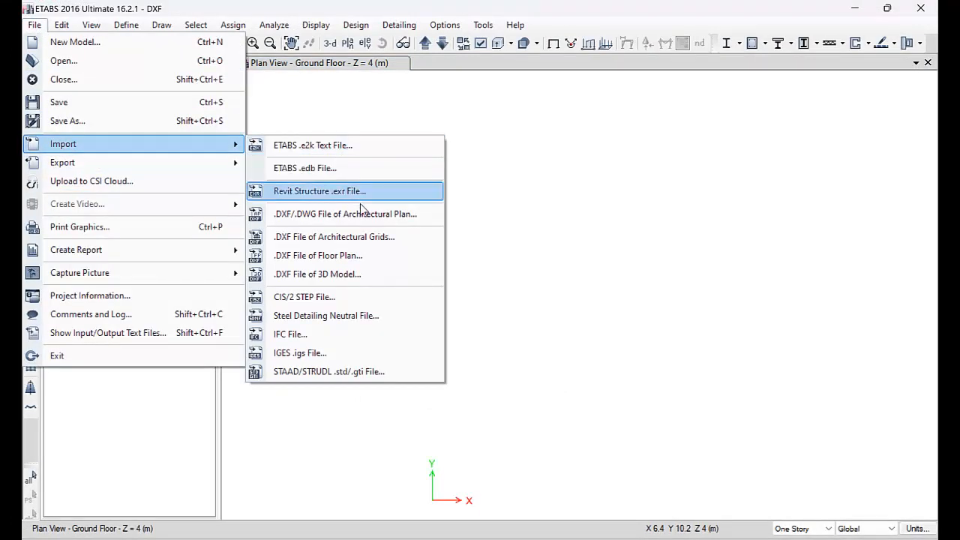
left_click(377, 213)
left_click(196, 133)
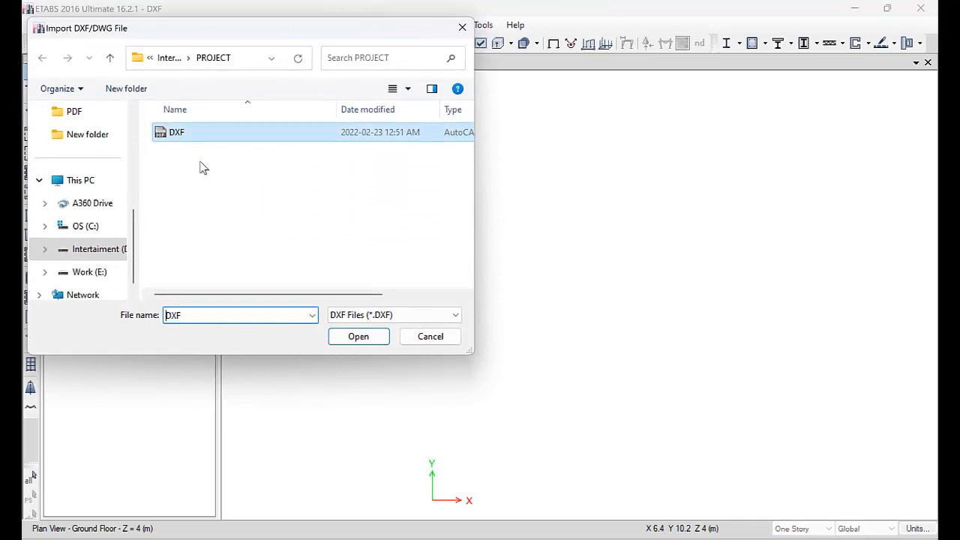
left_click(359, 337)
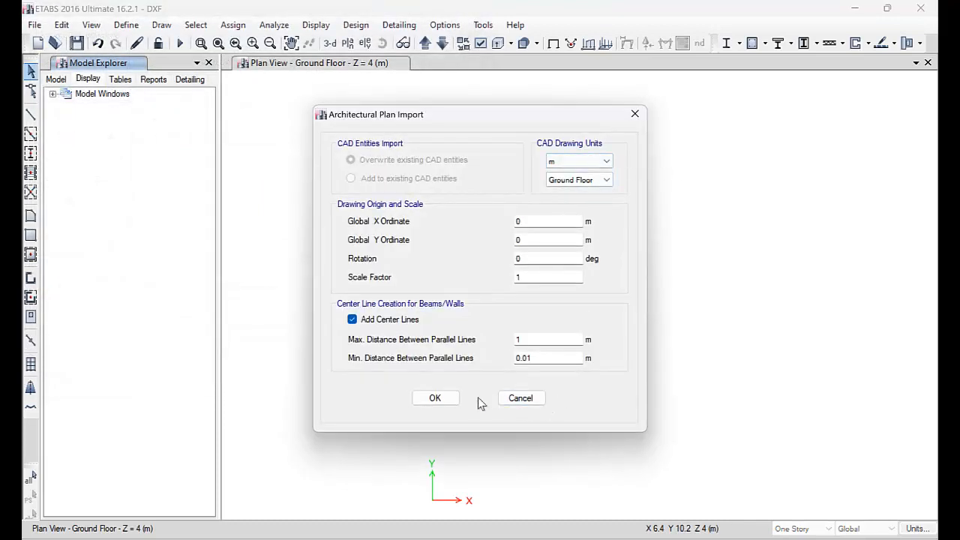
left_click(438, 398)
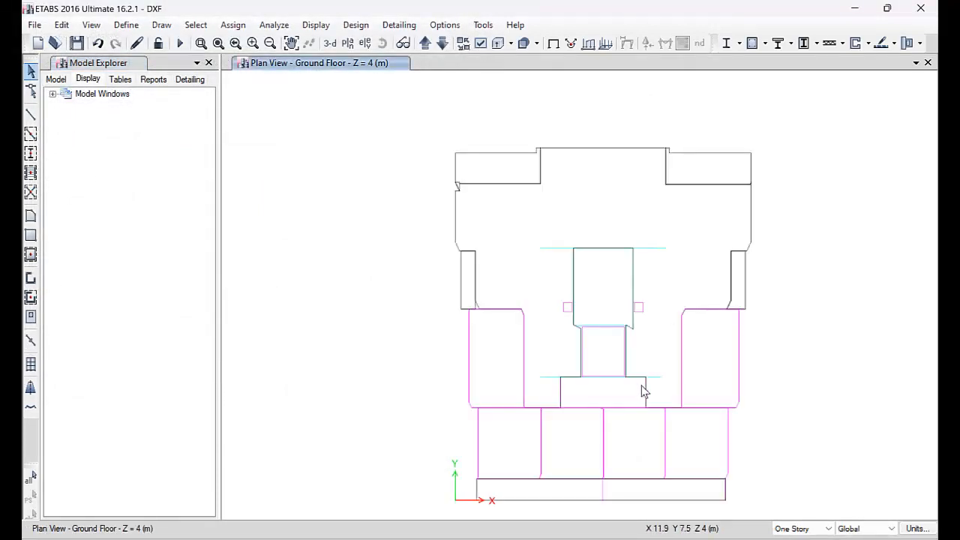
- Examine the imported architectural plan on the Ground Floor, both as a whole and in its upper-left area
middle_click_drag(643, 388, 615, 361)
scroll(655, 228, "up", 3)
scroll(562, 344, "down", 5)
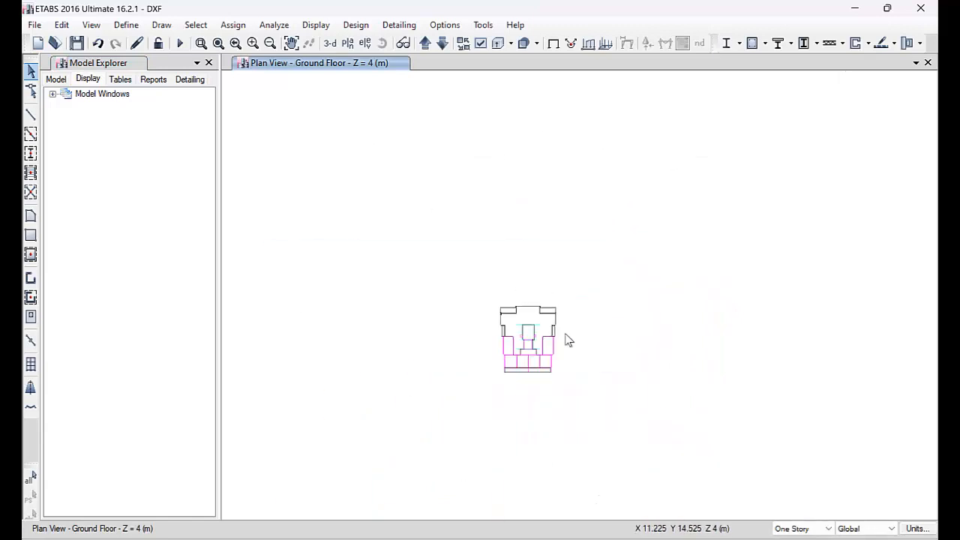
scroll(521, 350, "up", 5)
scroll(507, 362, "down", 4)
mouse_move(516, 357)
middle_mouse_down()
mouse_move(508, 292)
mouse_move(560, 217)
middle_mouse_up()
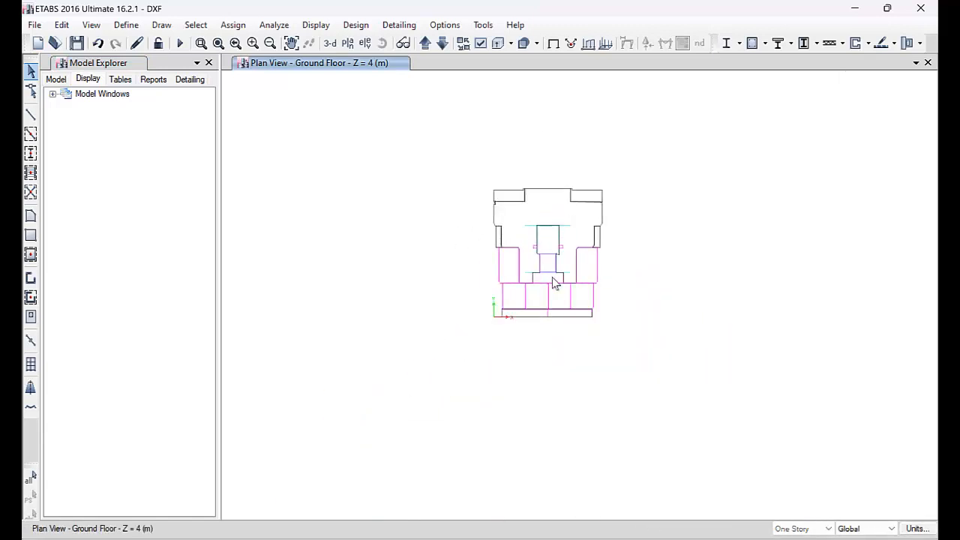
scroll(553, 279, "up", 4)
scroll(556, 324, "down", 4)
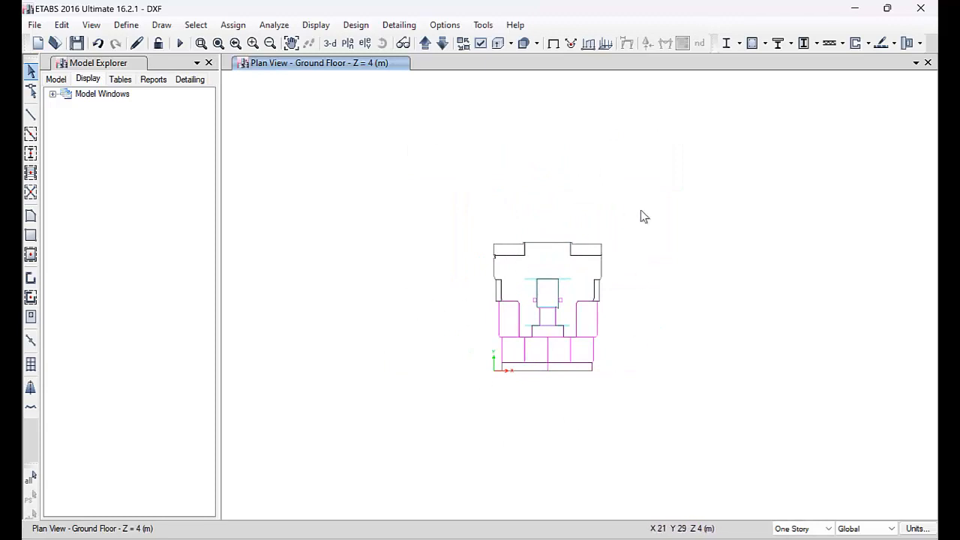
scroll(500, 278, "up", 4)
scroll(500, 274, "up", 4)
middle_click_drag(454, 132, 372, 218)
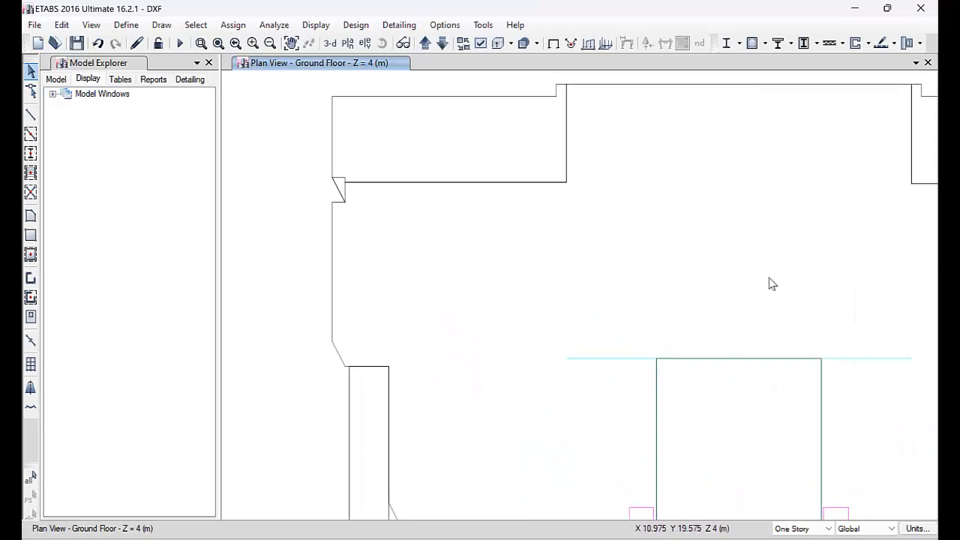
scroll(760, 345, "down", 4)
middle_click_drag(761, 345, 650, 278)
middle_click_drag(699, 314, 663, 257)
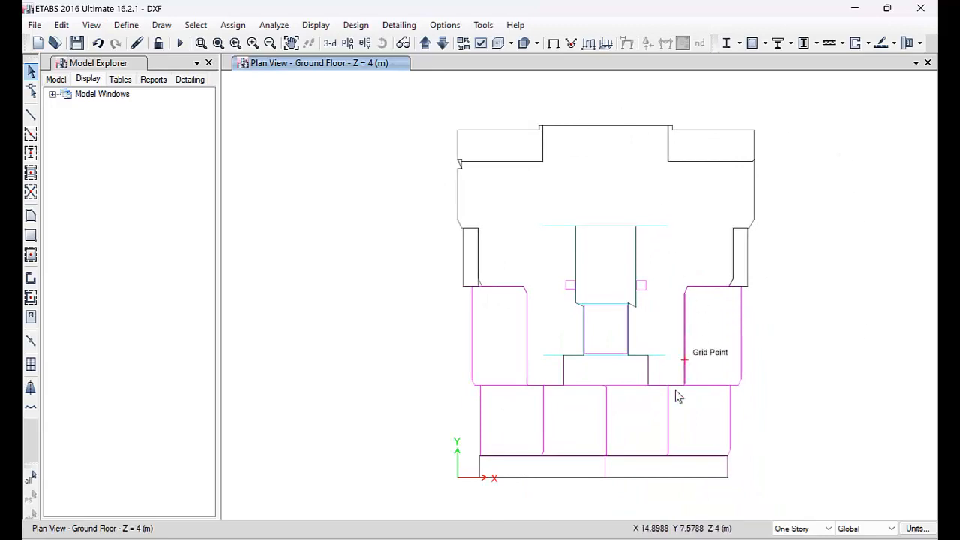
middle_click_drag(658, 418, 606, 395)
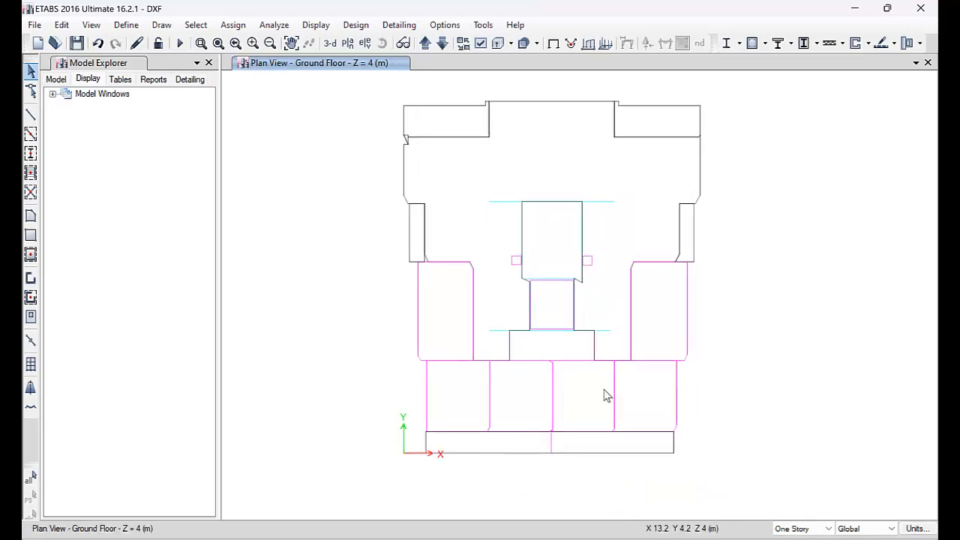